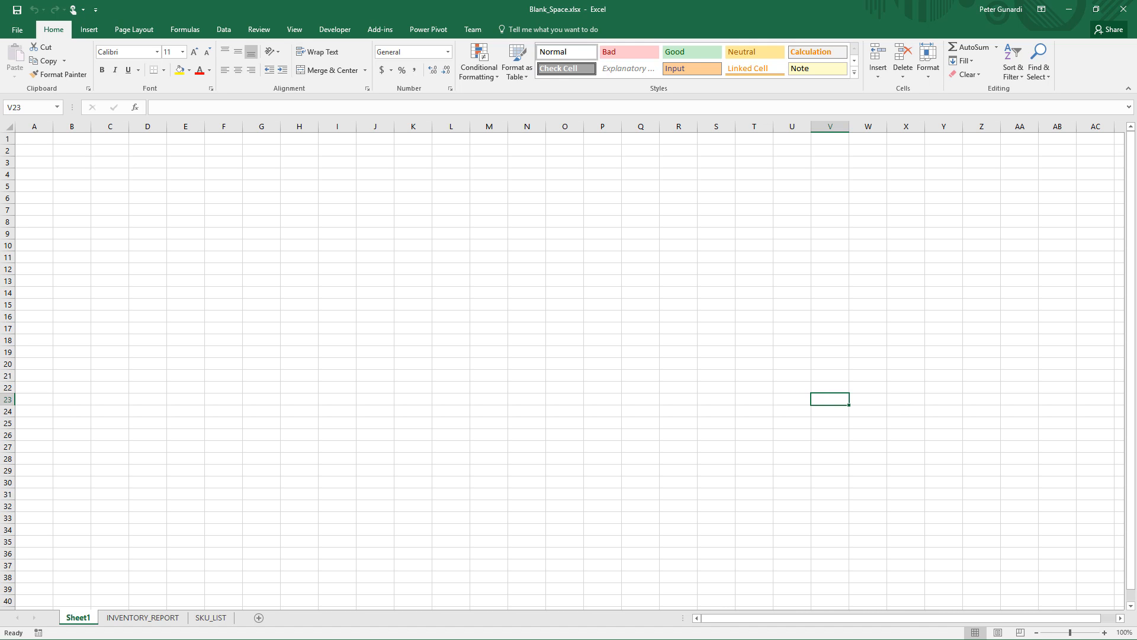
- Enter a single space into cell A1 of Sheet1 so it looks empty
click(444, 315)
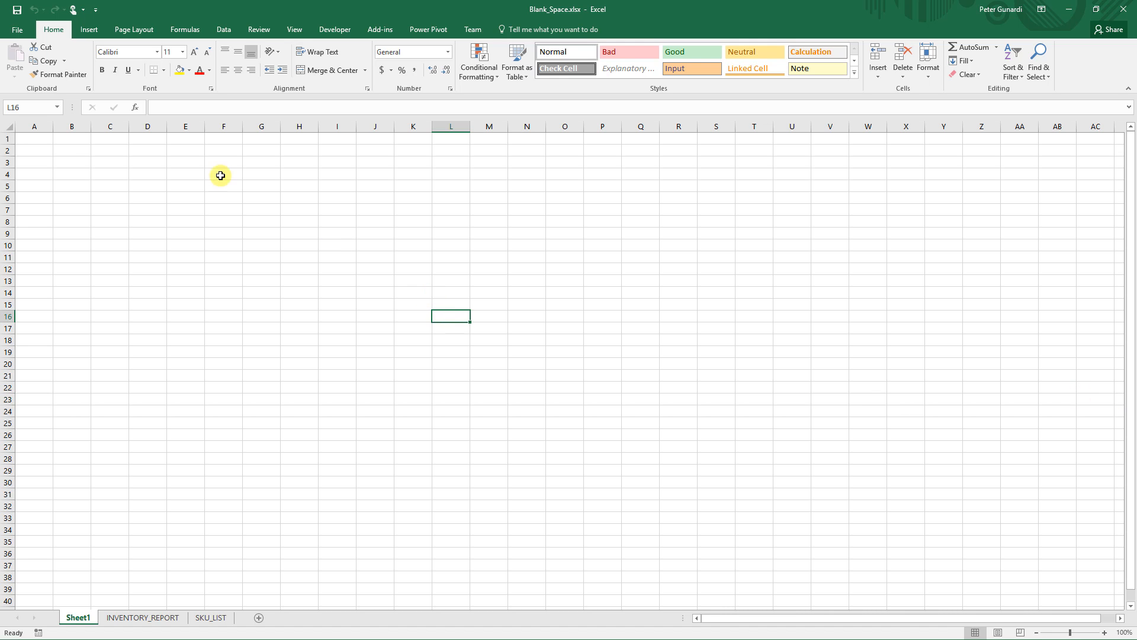
click(35, 140)
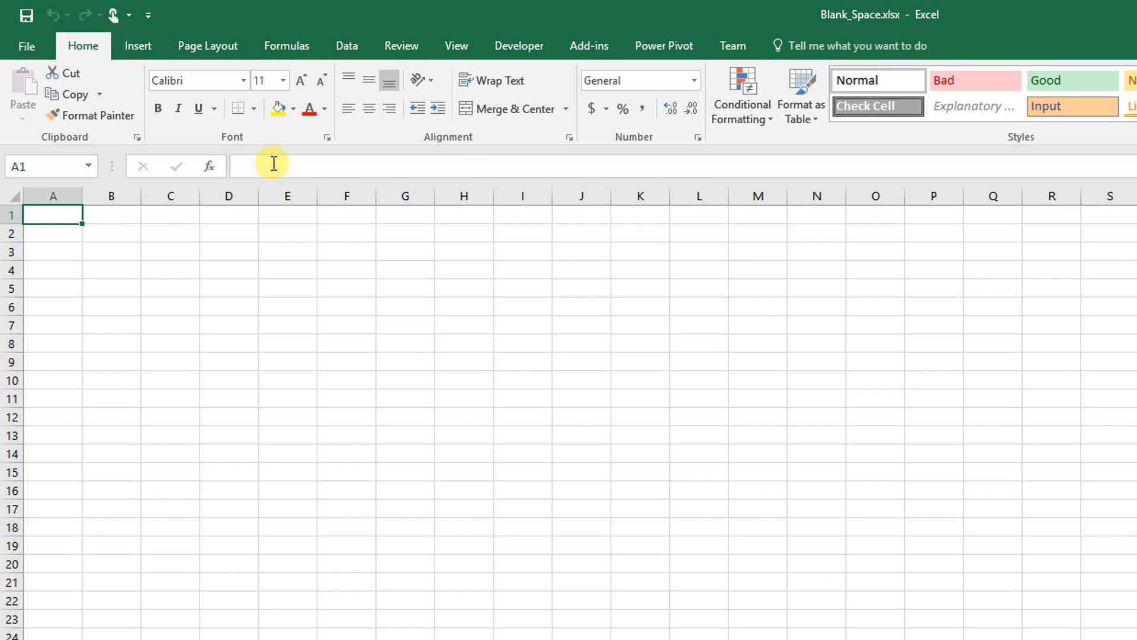
click(274, 164)
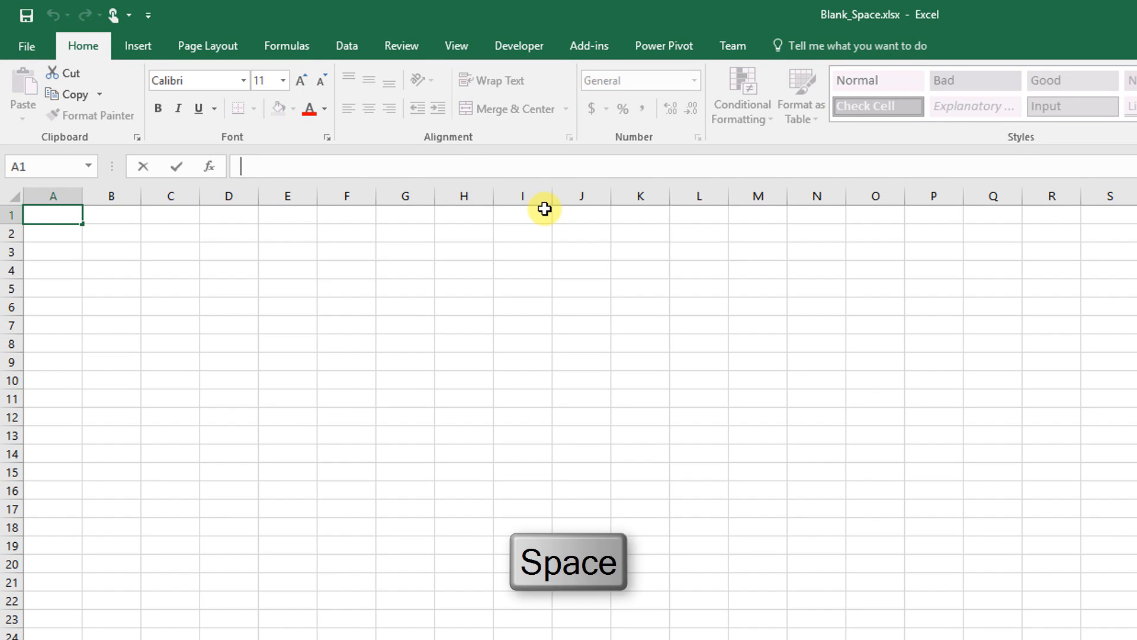
click(177, 306)
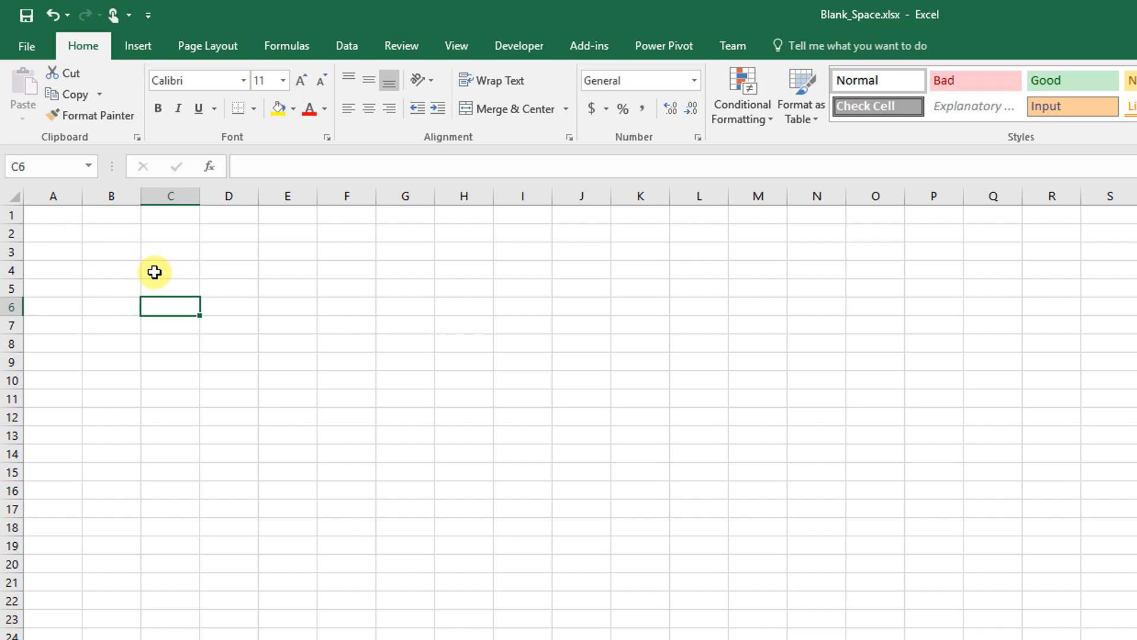
click(55, 215)
click(263, 165)
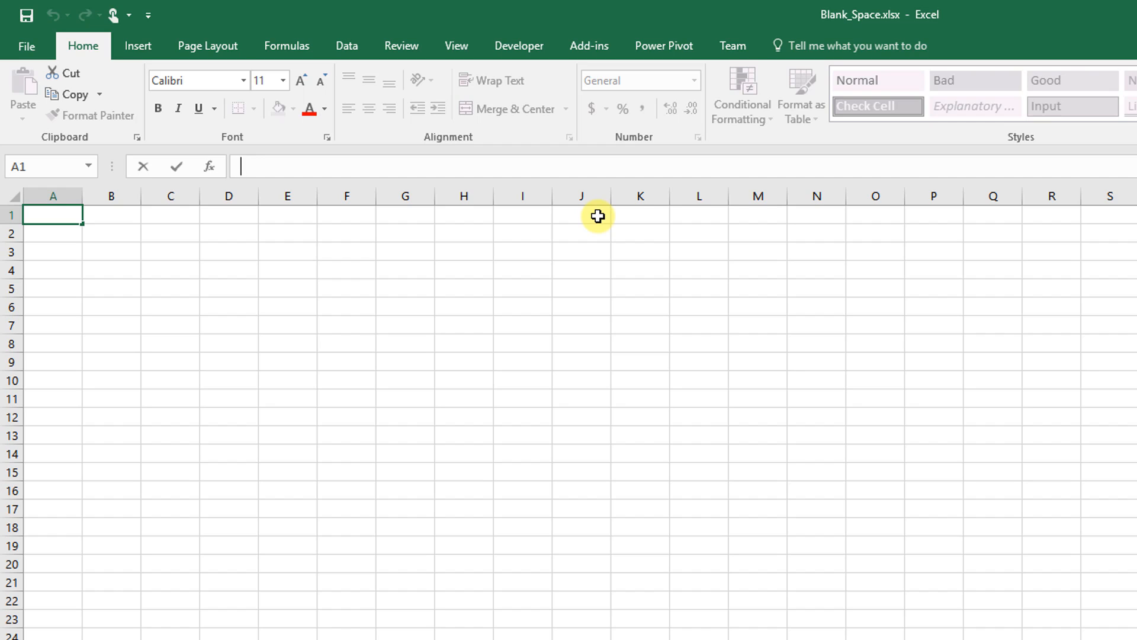
click(262, 287)
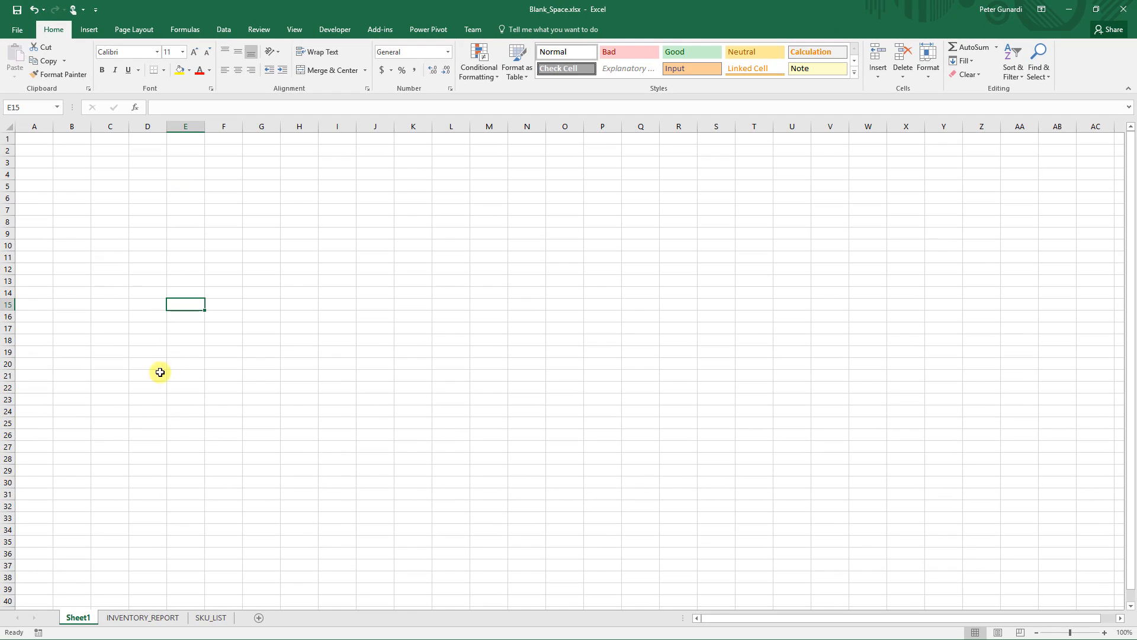
- On the INVENTORY_REPORT sheet, fill cells C2, C5 and C9 with a light orange theme colour
click(147, 617)
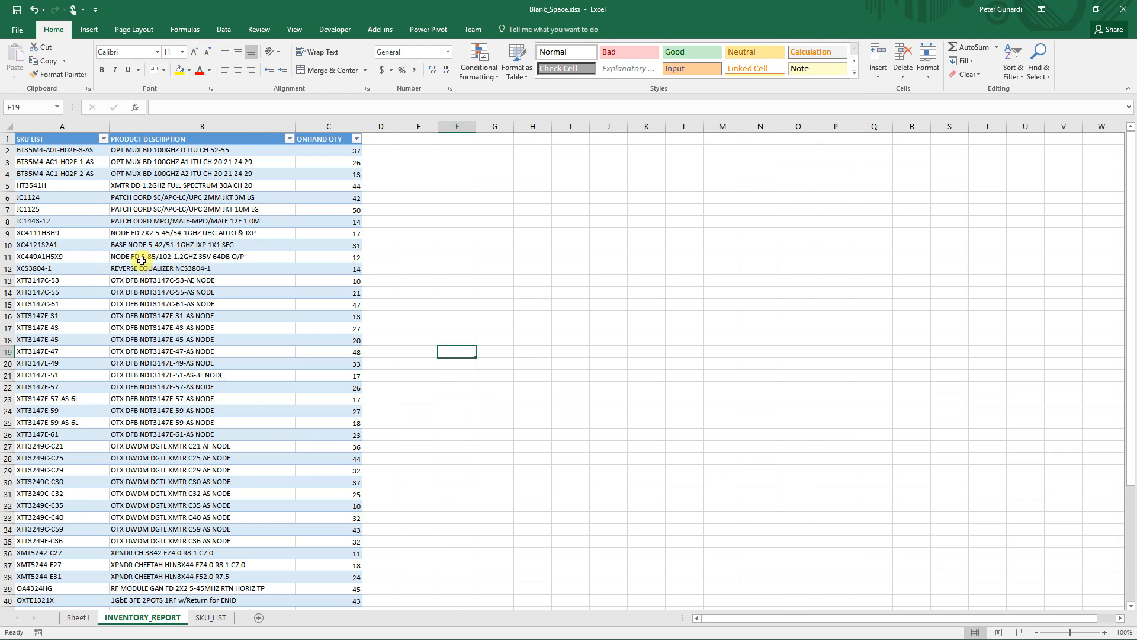
click(1105, 633)
click(1105, 632)
click(1105, 632)
click(1105, 633)
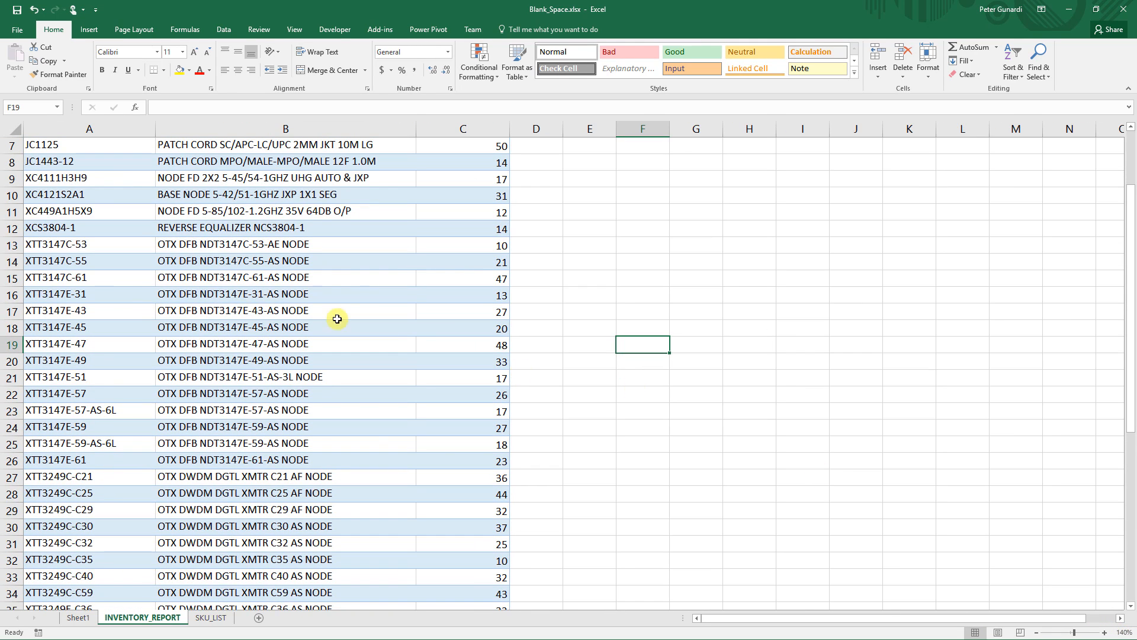
click(273, 318)
scroll(272, 318, up, 2)
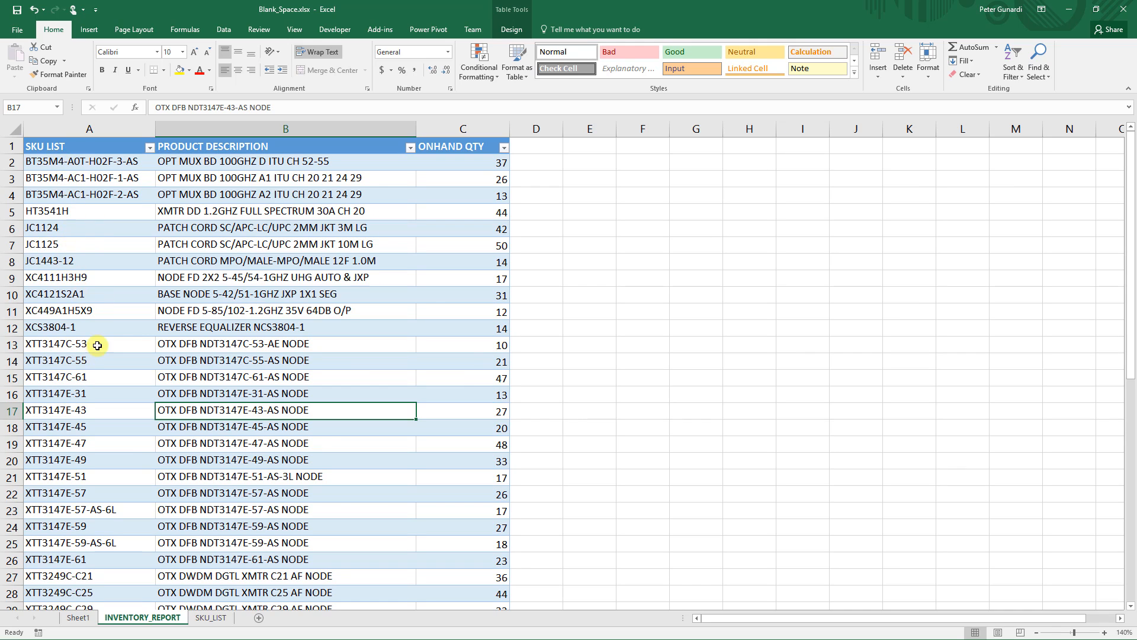
click(462, 168)
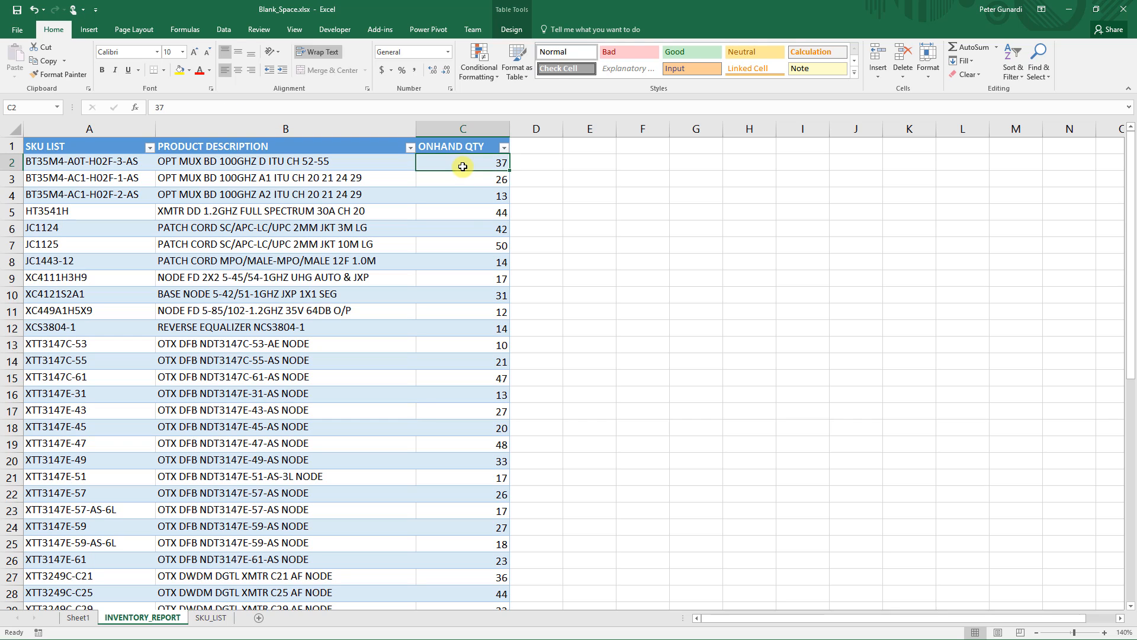
ctrl+click(459, 217)
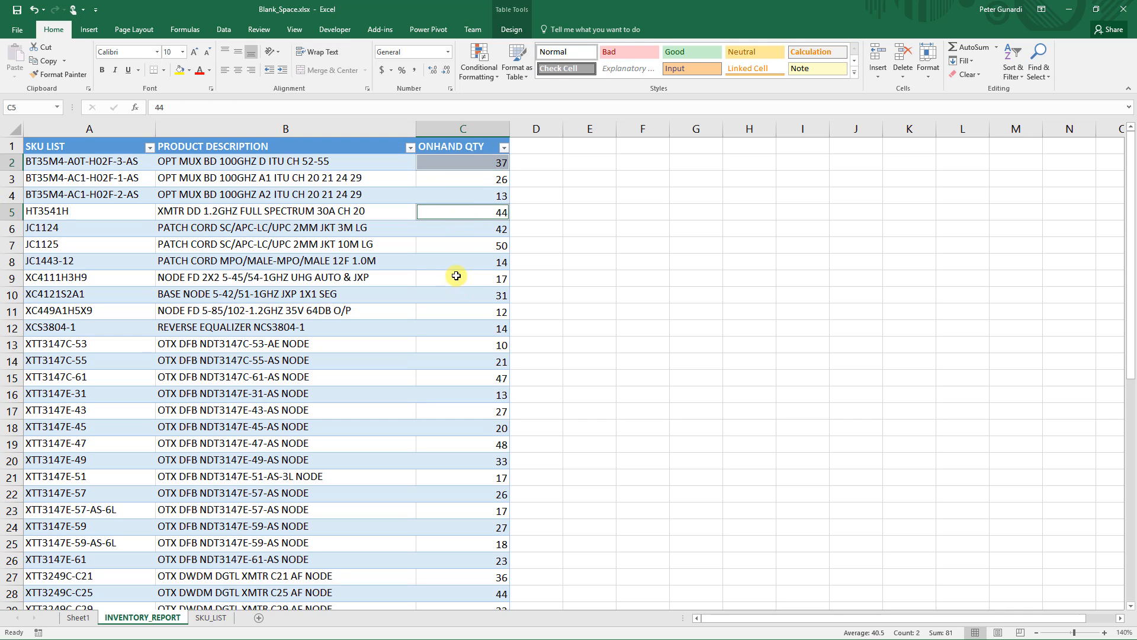
ctrl+click(459, 273)
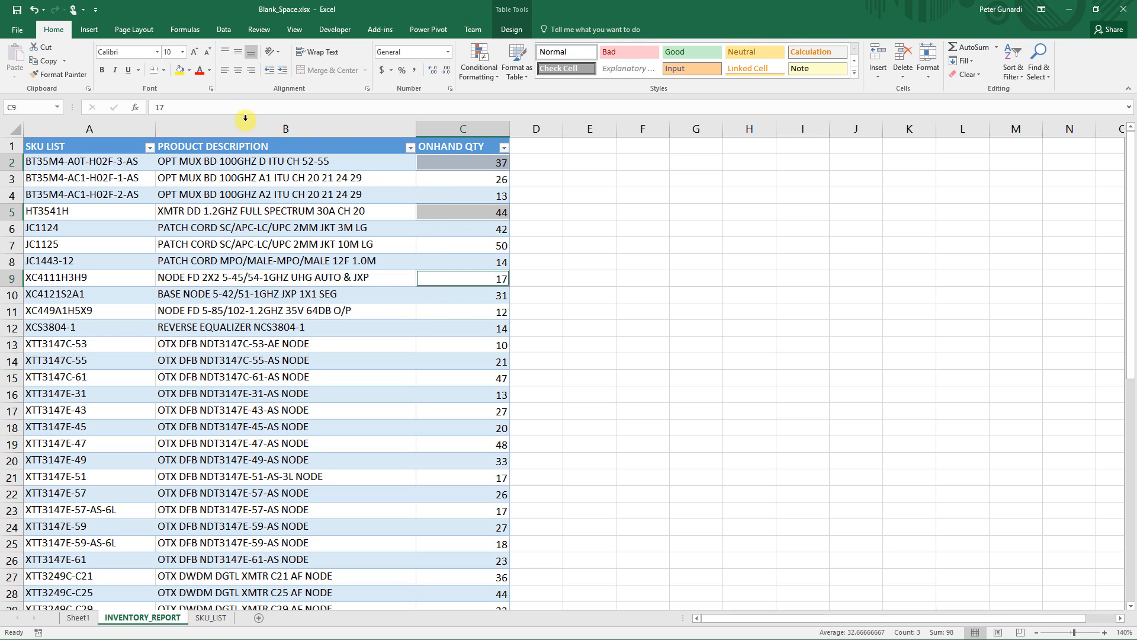
click(189, 70)
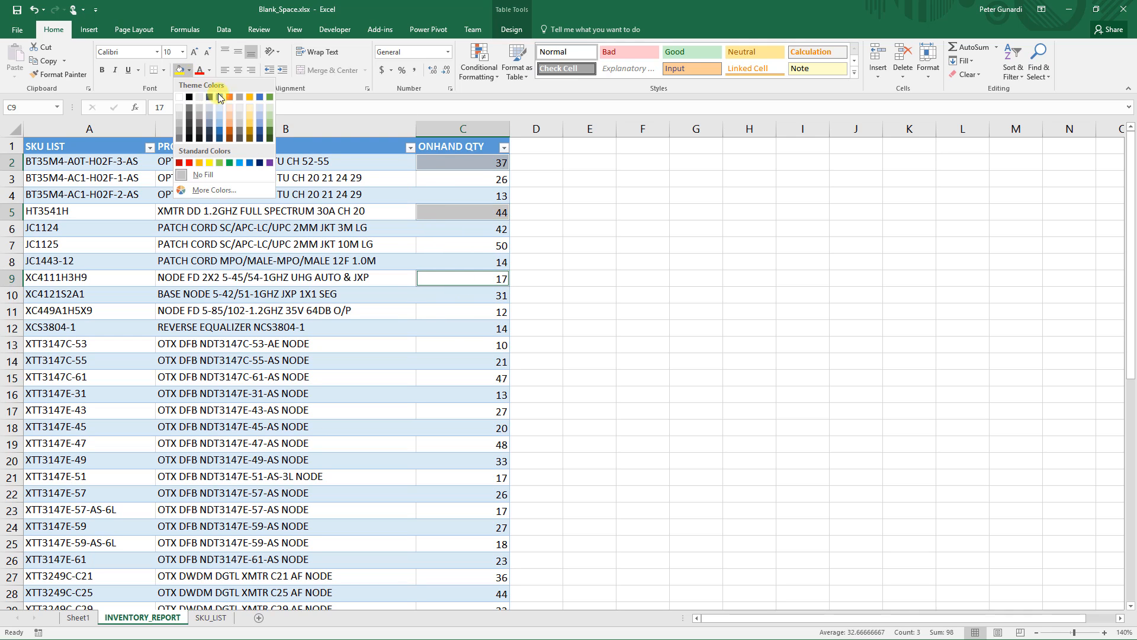
click(230, 120)
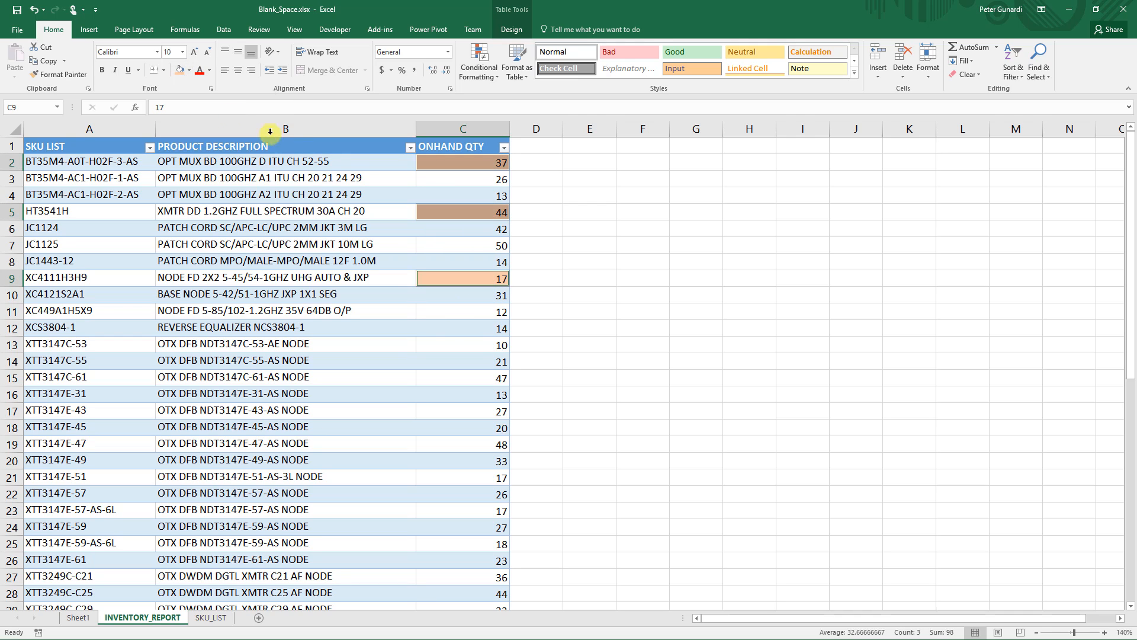
- Replace the quantities in the orange cells C2, C5 and C9 with a single space each
click(449, 164)
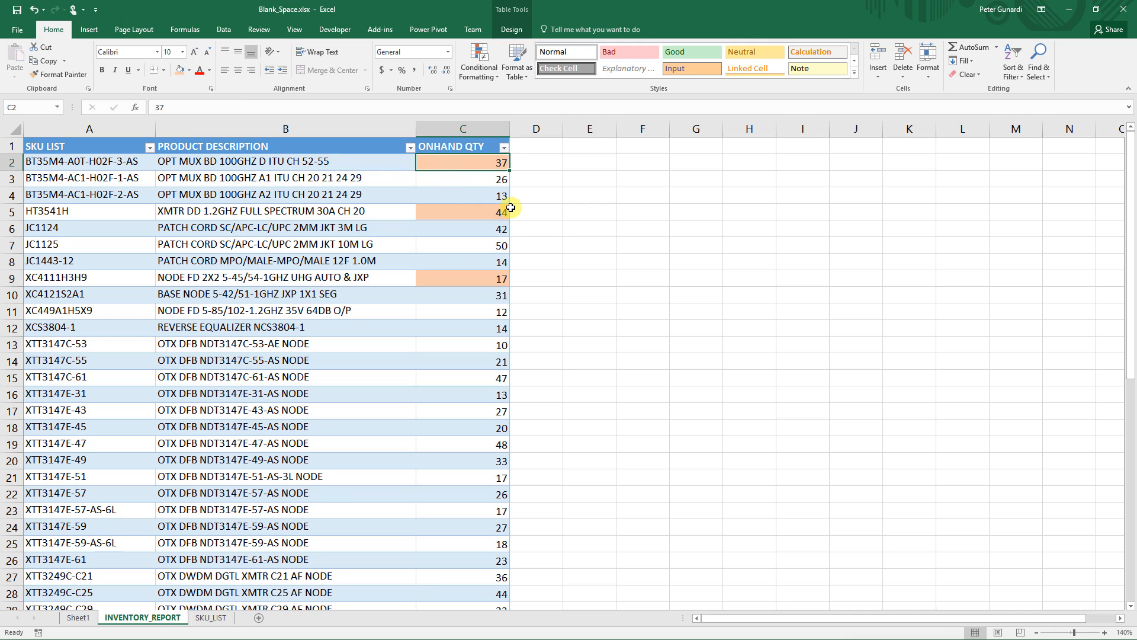
click(485, 212)
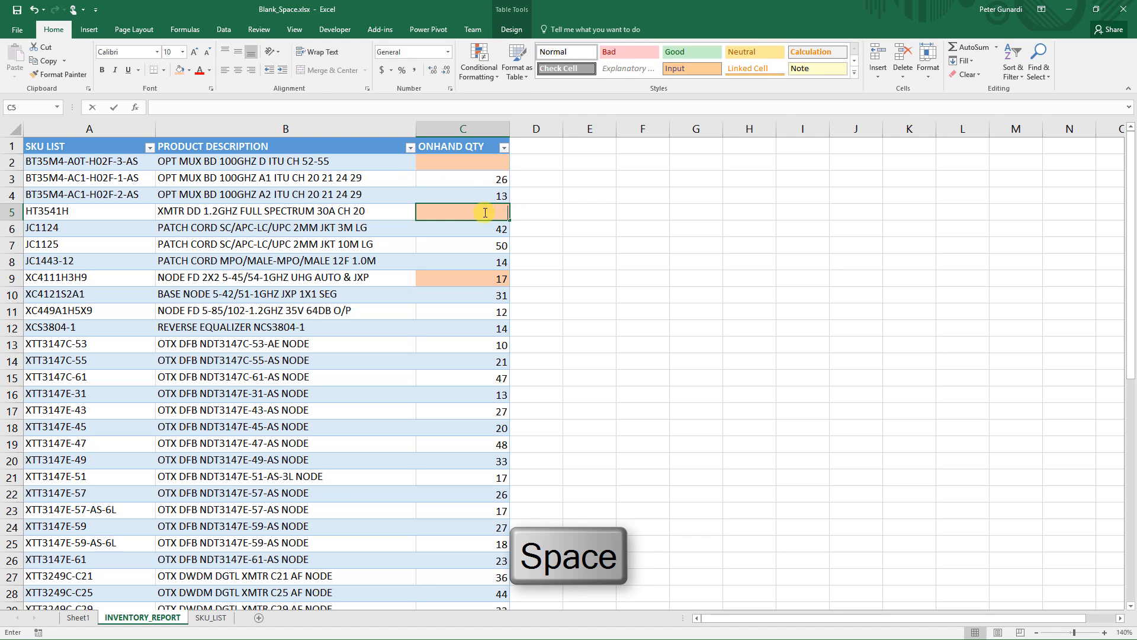
click(485, 279)
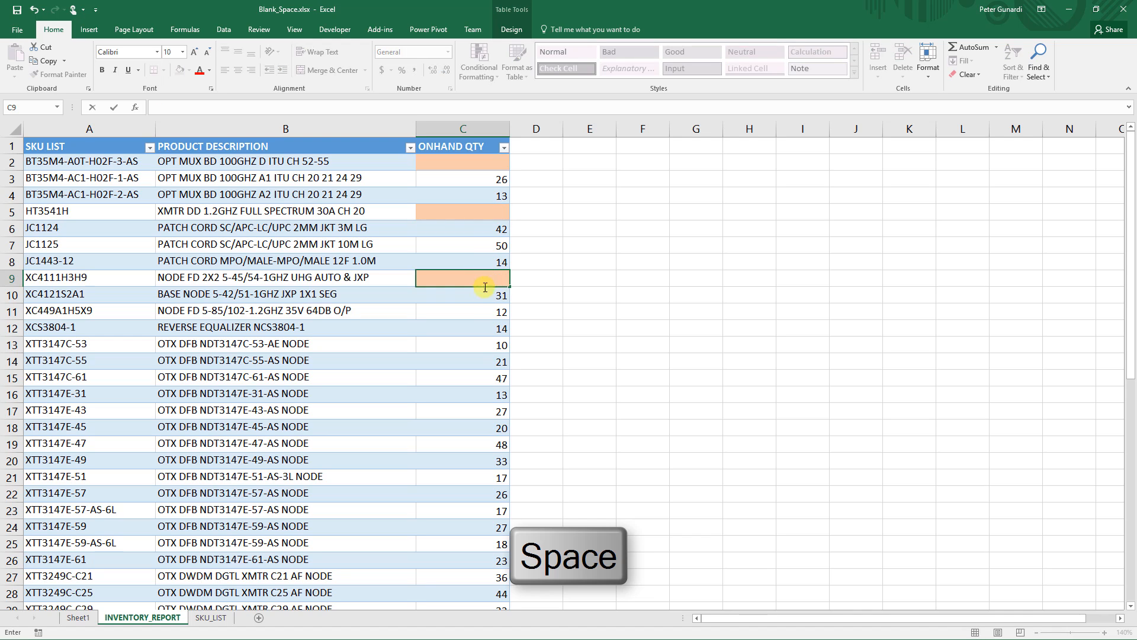
click(486, 326)
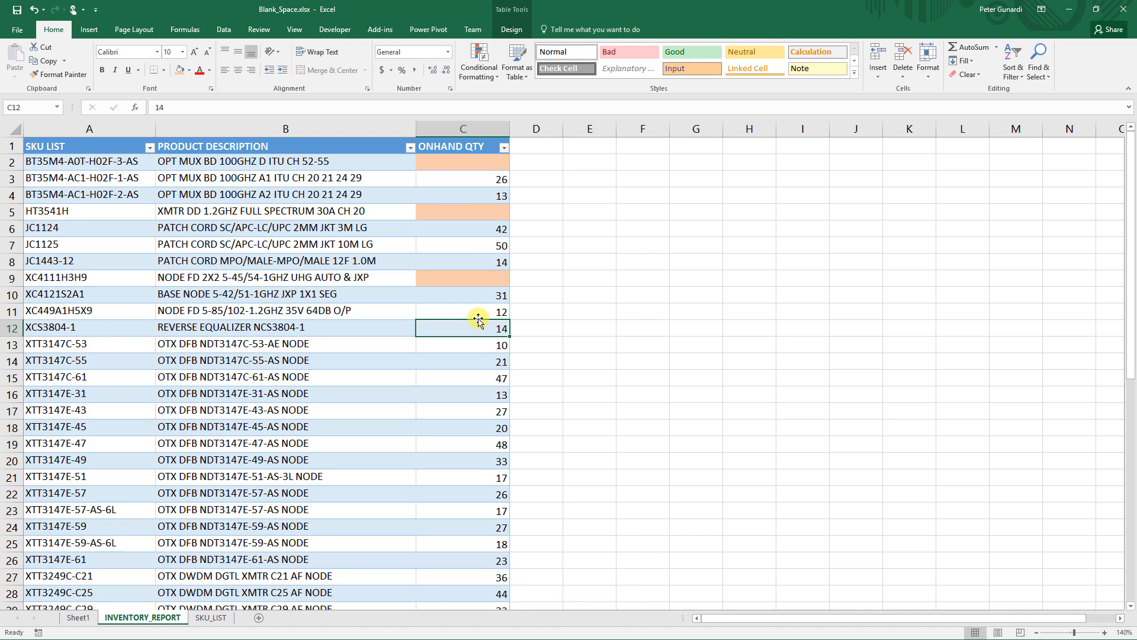
- Fill cells C11, C14 and C17 with a light green theme colour
click(478, 314)
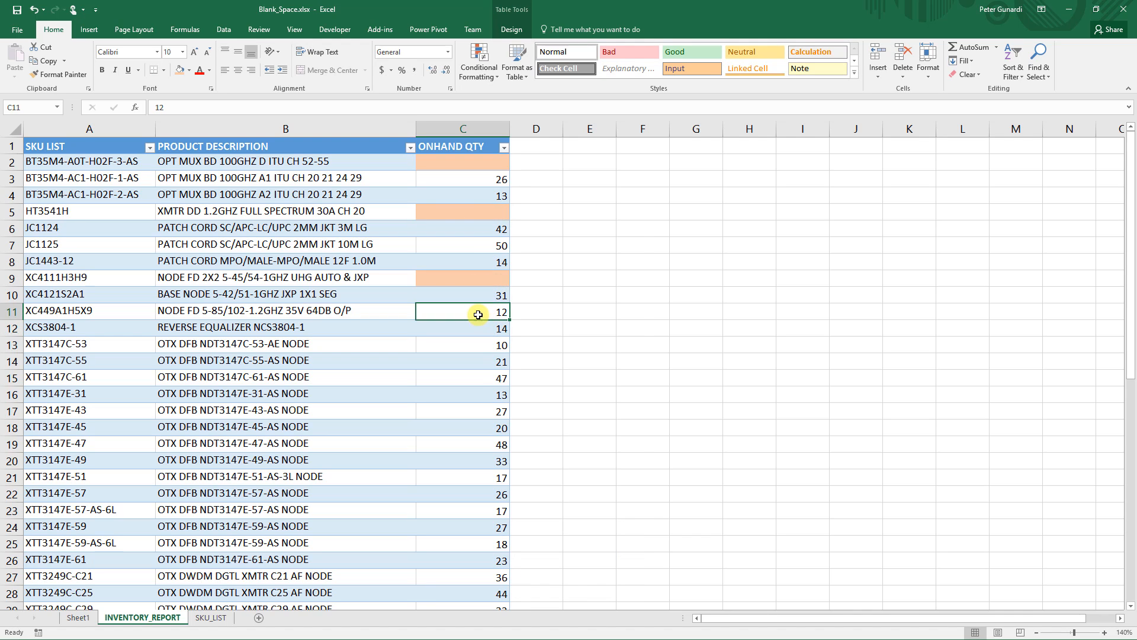
ctrl+click(477, 362)
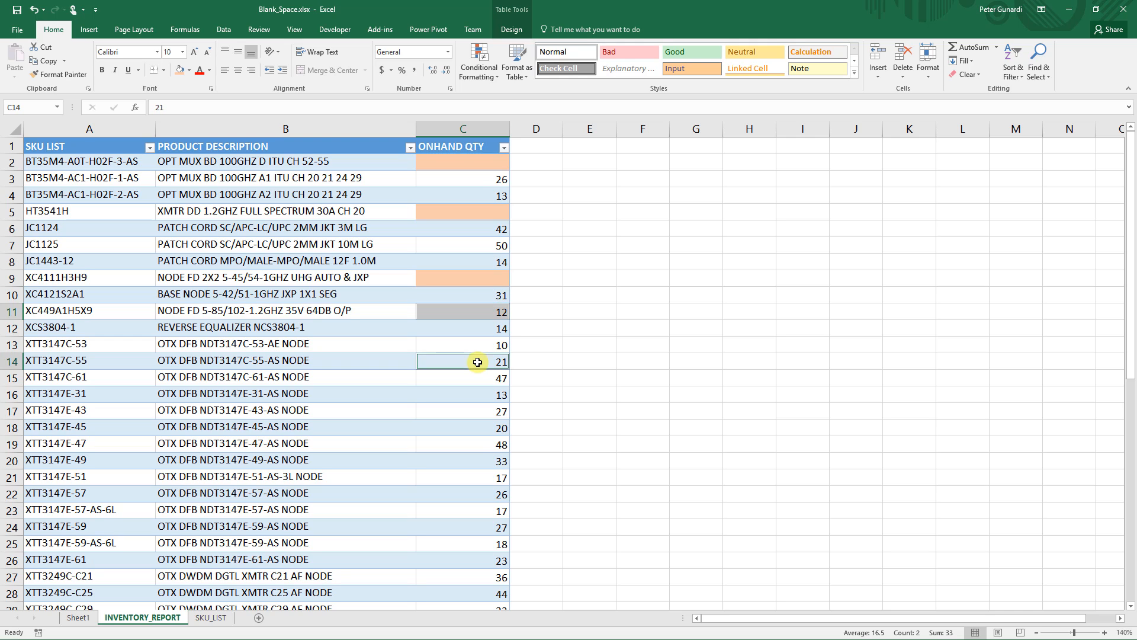
ctrl+click(476, 411)
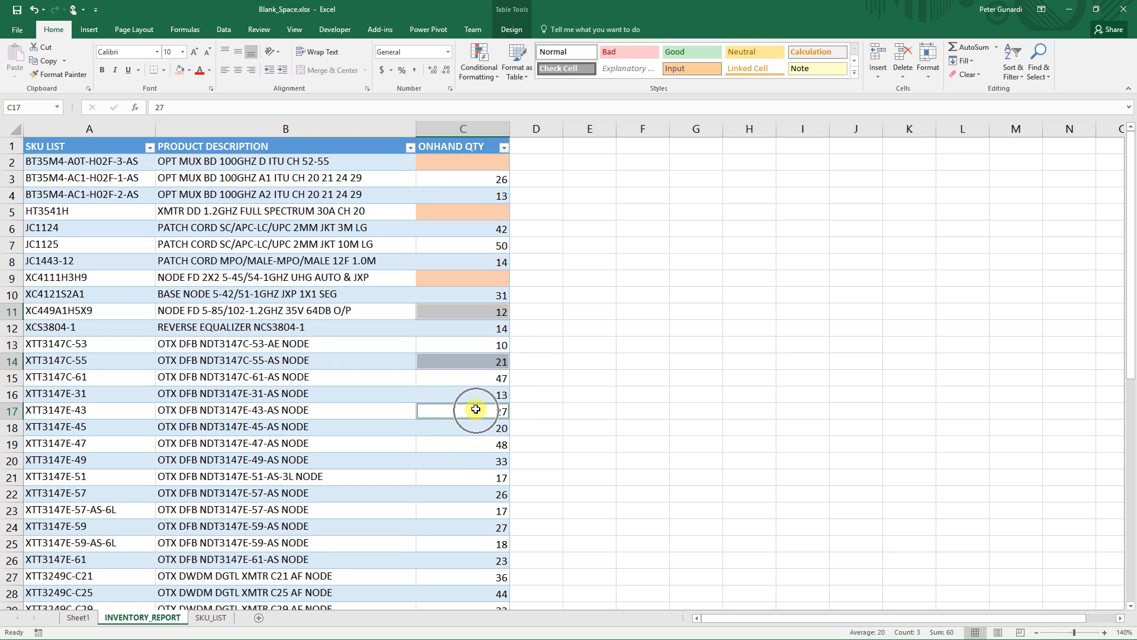
click(190, 70)
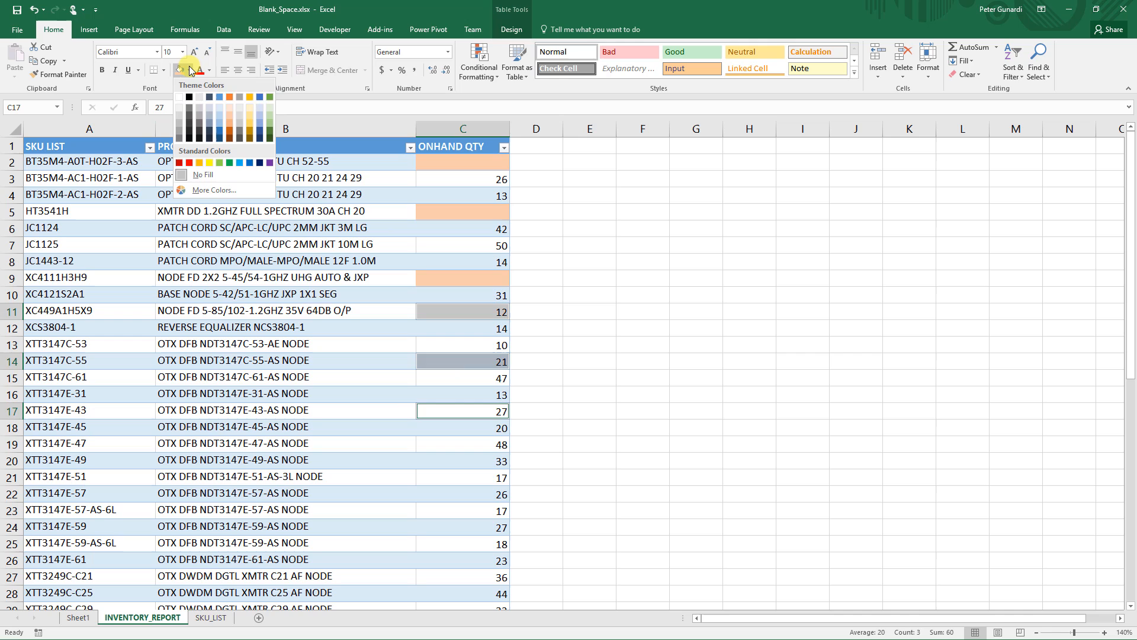
click(269, 113)
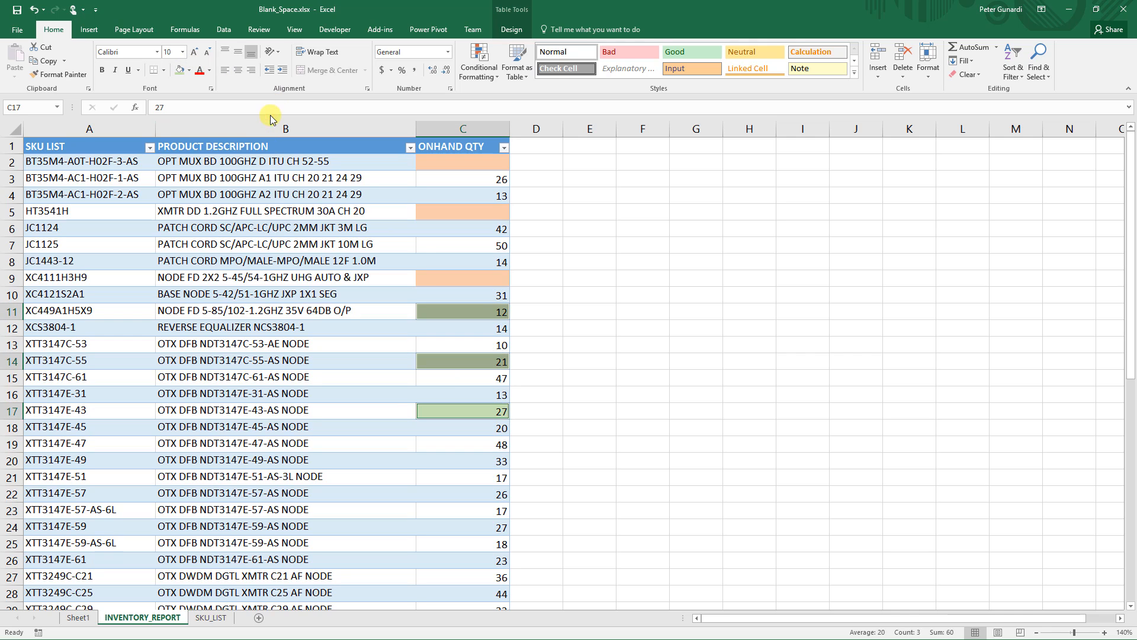
- Clear the quantities from the green cells C11, C14 and C17
click(477, 313)
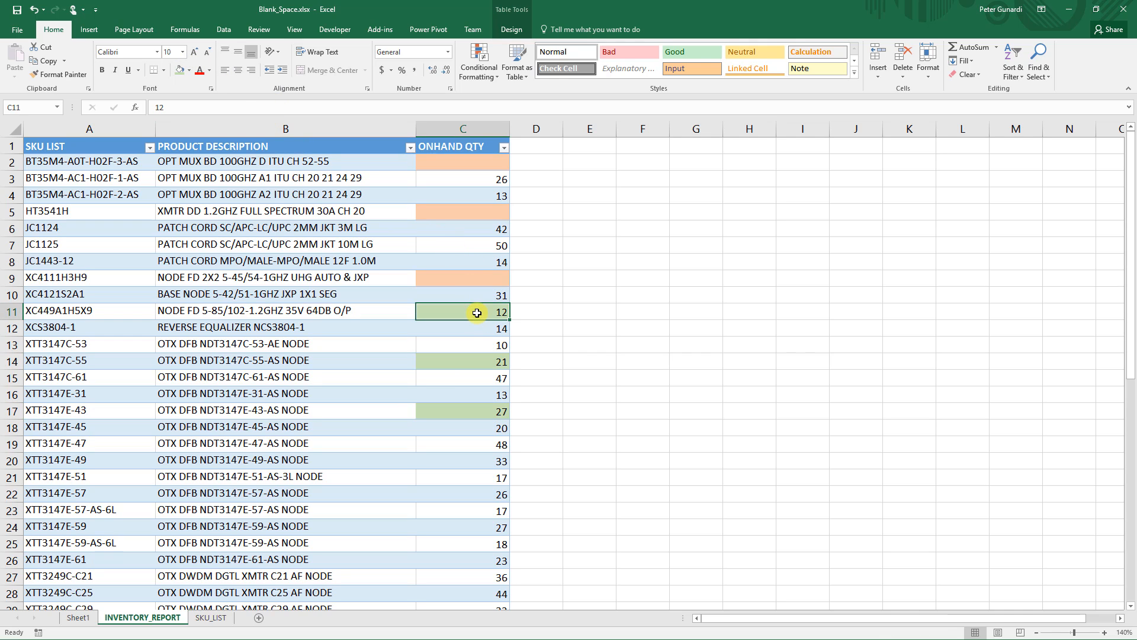
key(Delete)
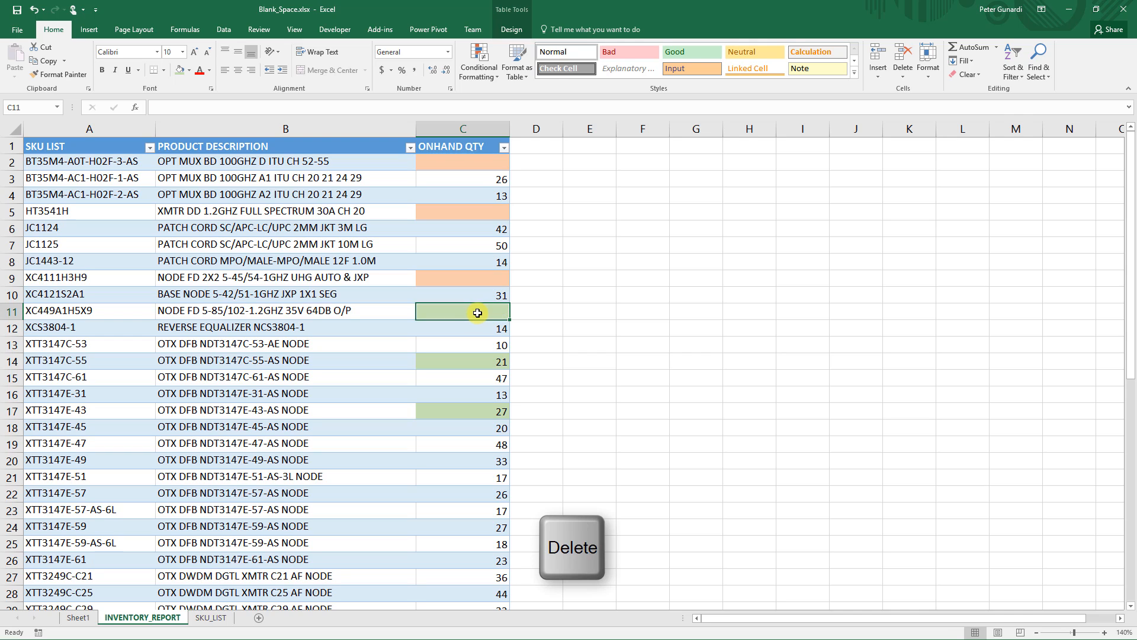
click(491, 362)
key(Delete)
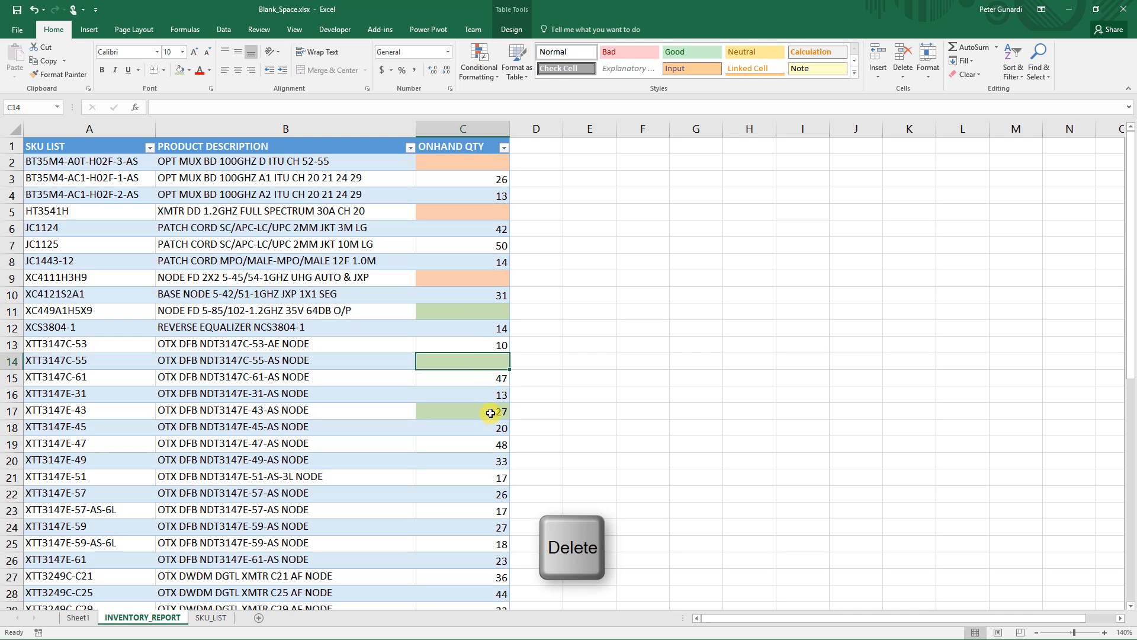
click(491, 413)
key(Delete)
- Sort the table by ONHAND QTY from largest to smallest
click(548, 377)
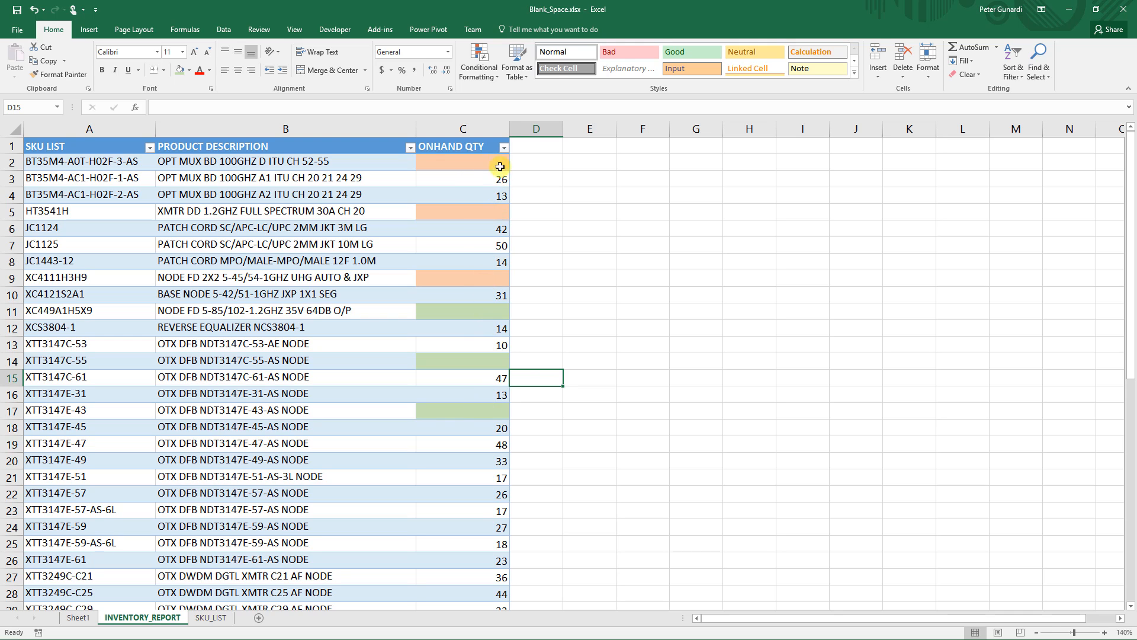
click(504, 148)
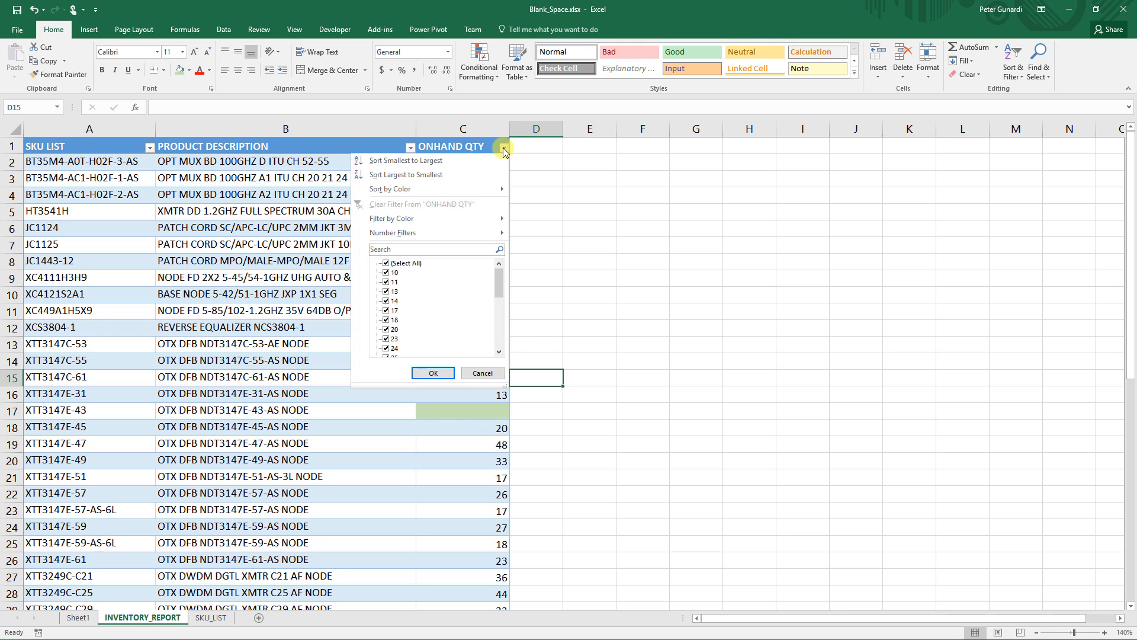
click(435, 175)
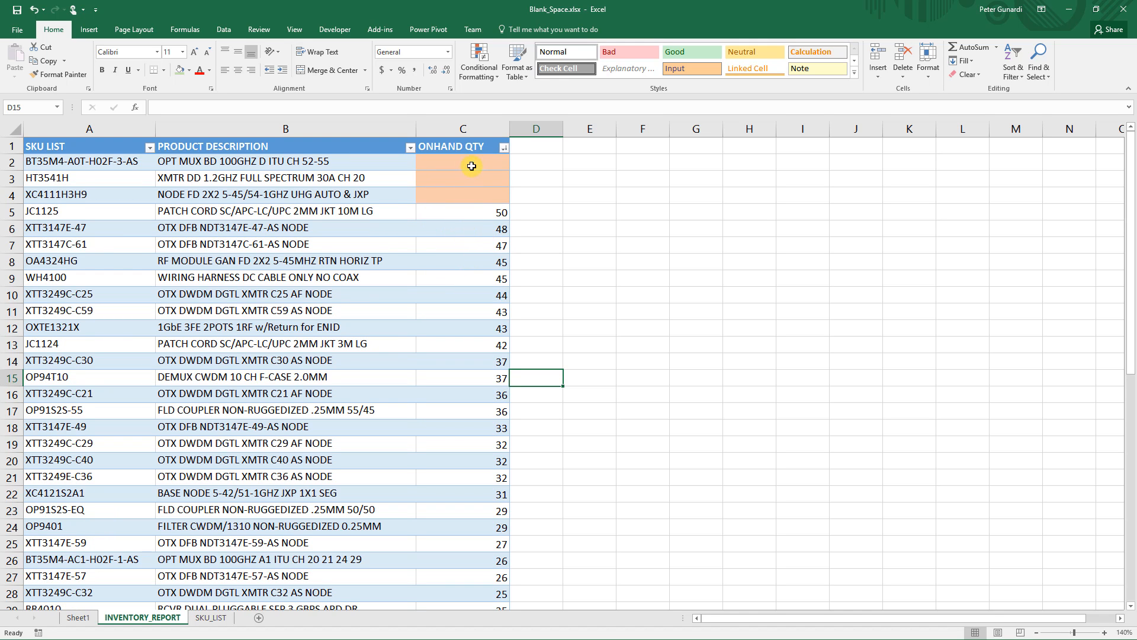
- Hide the ONHAND QTY column
right_click(464, 128)
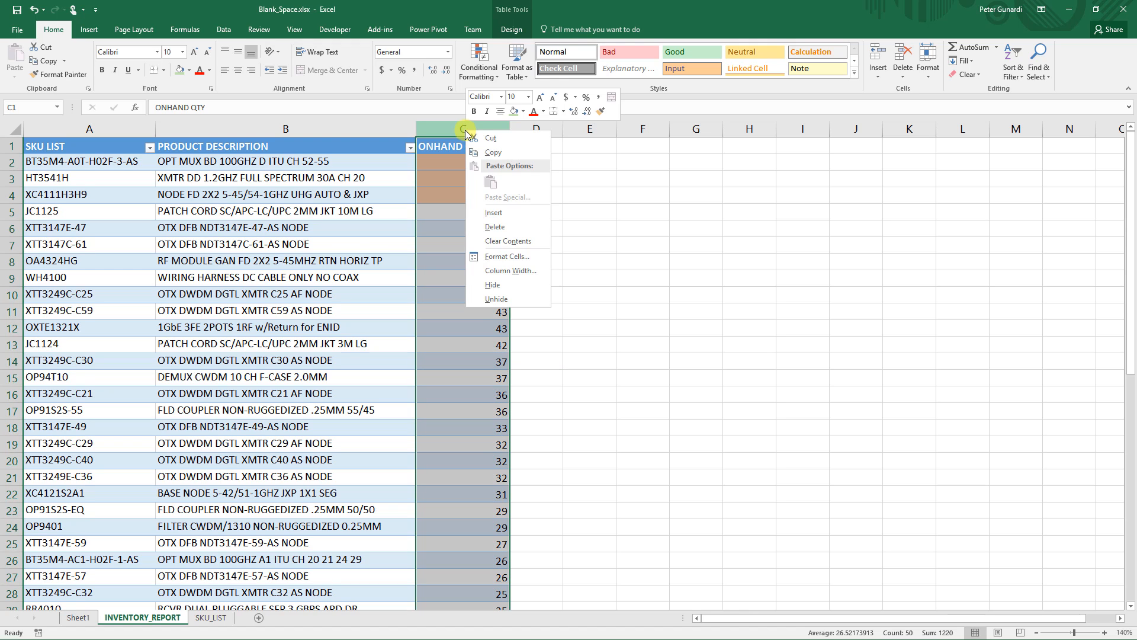
click(497, 286)
click(495, 229)
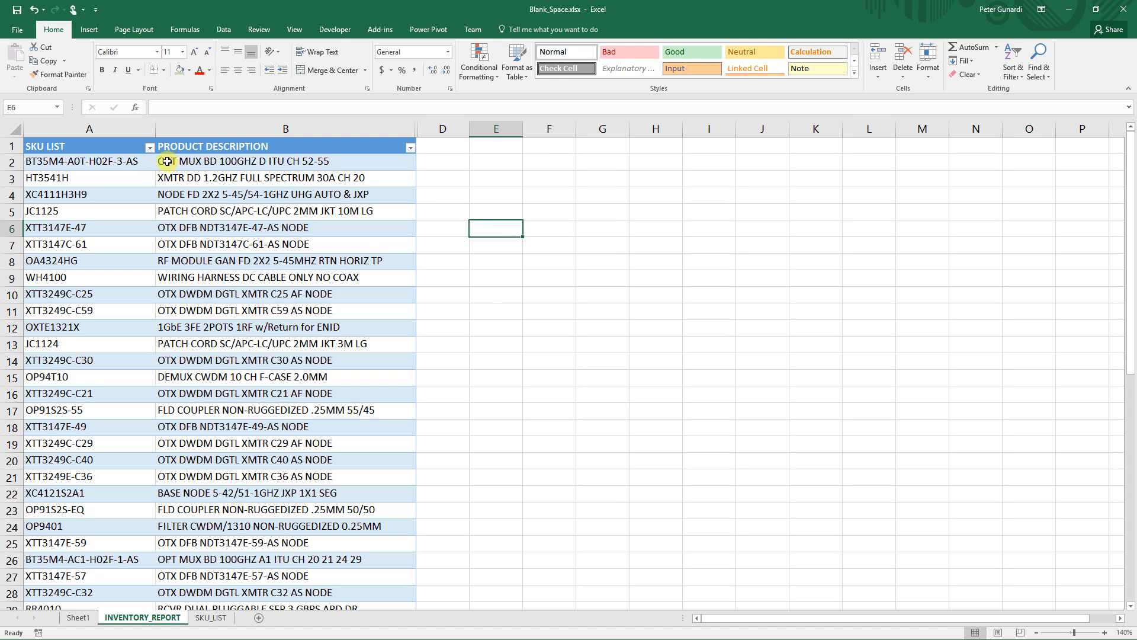
- Unhide the ONHAND QTY column by selecting the columns around it
drag(128, 161, 188, 163)
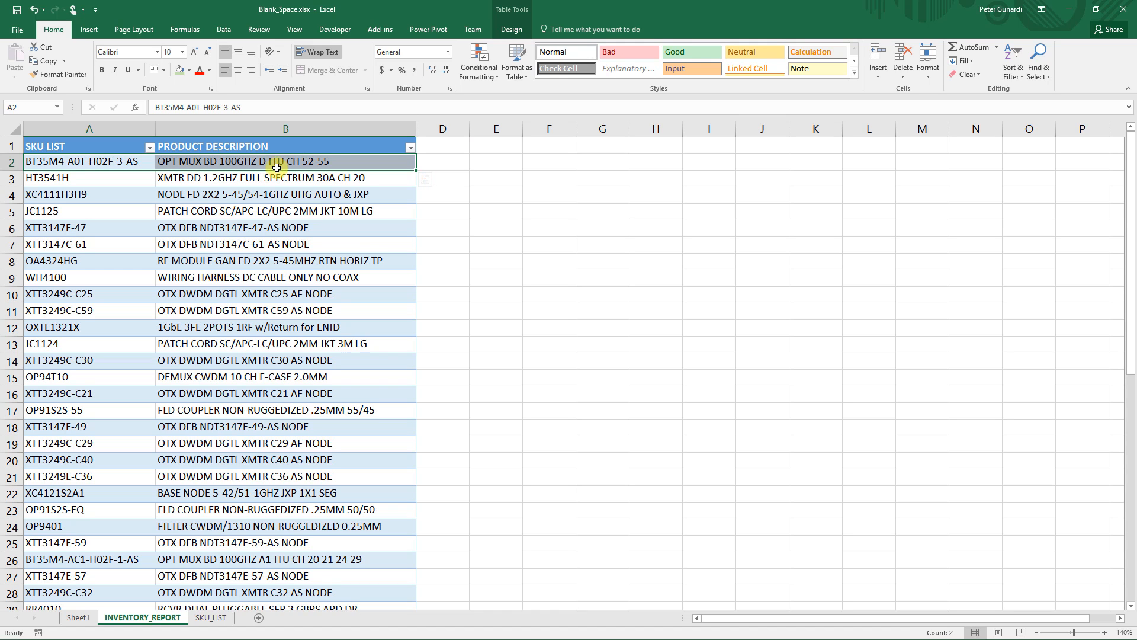
drag(401, 131, 428, 127)
right_click(428, 127)
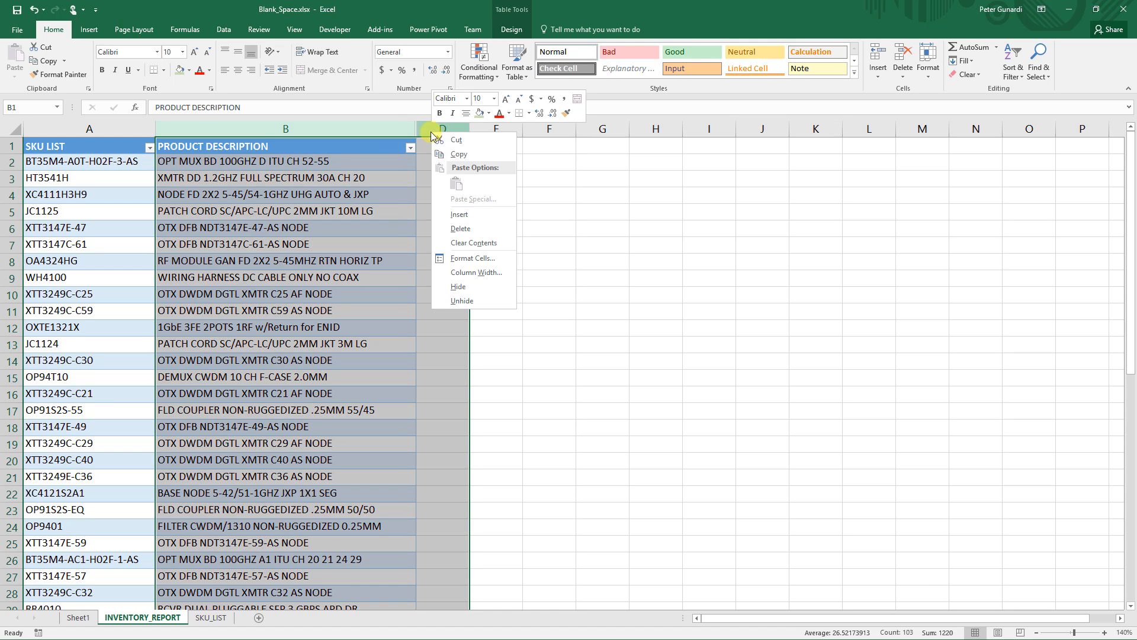
click(465, 298)
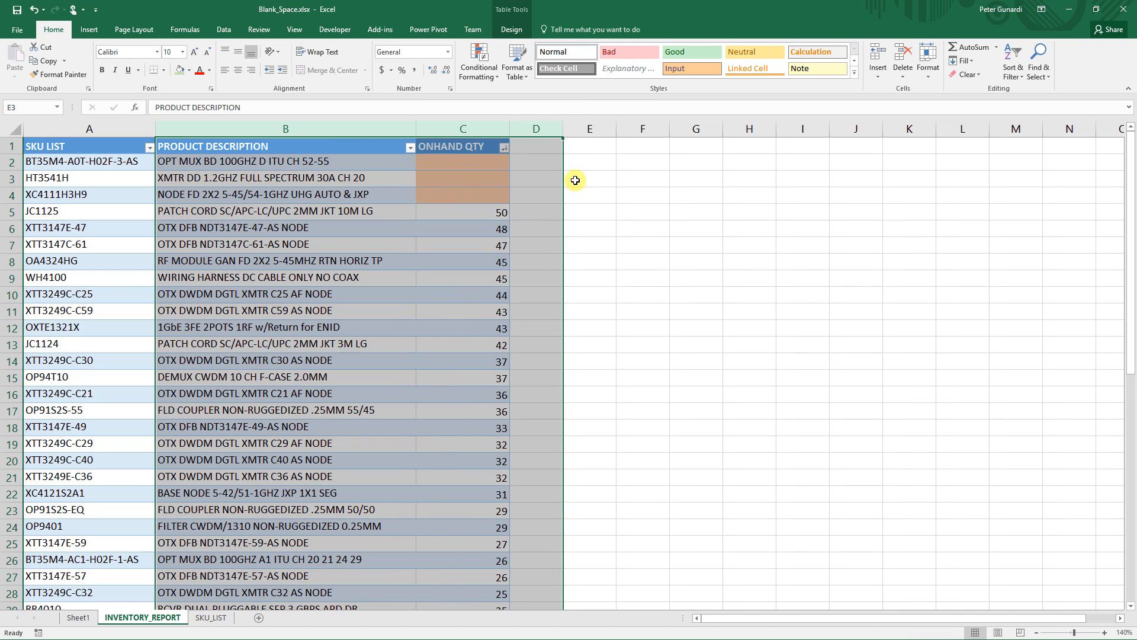
click(578, 180)
click(479, 165)
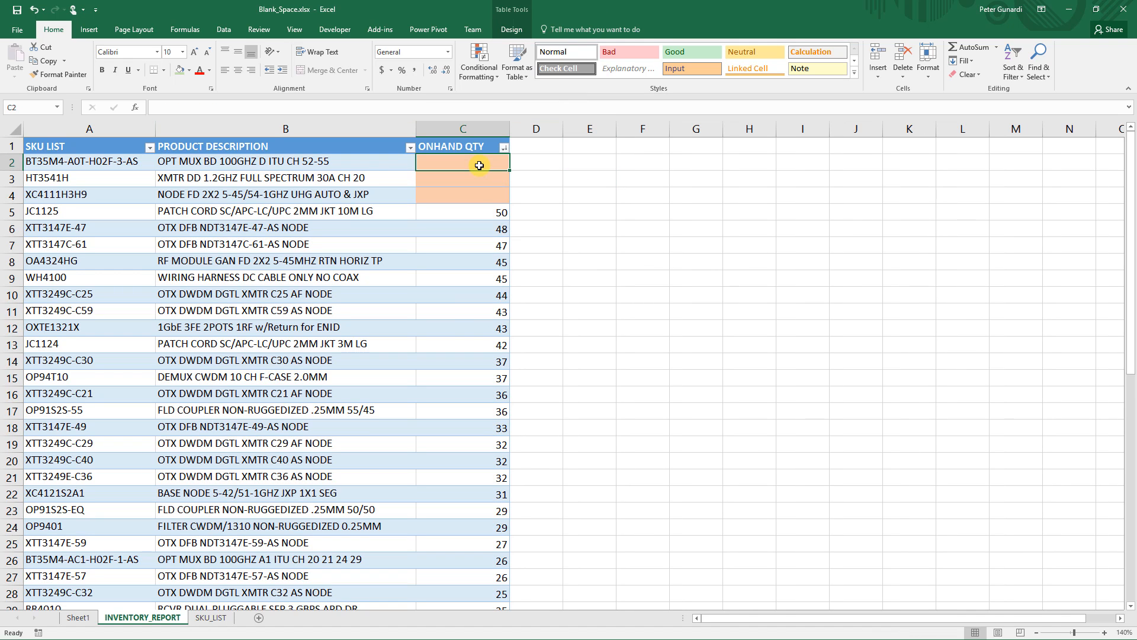
- On the SKU_LIST sheet, add the header QTY in cell B1
click(210, 617)
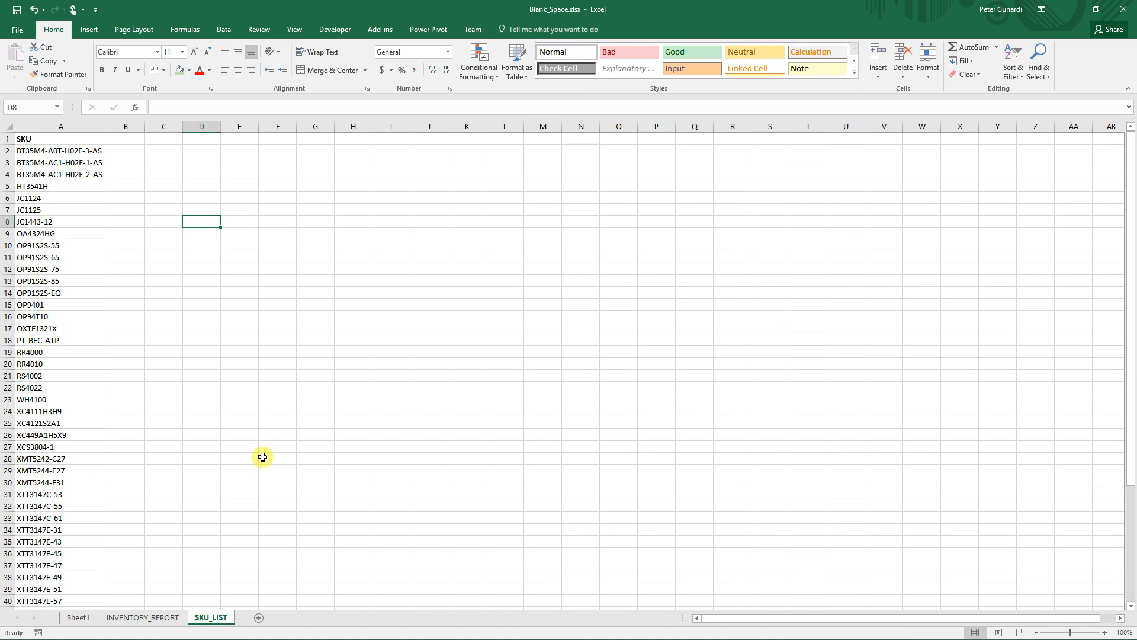
click(126, 138)
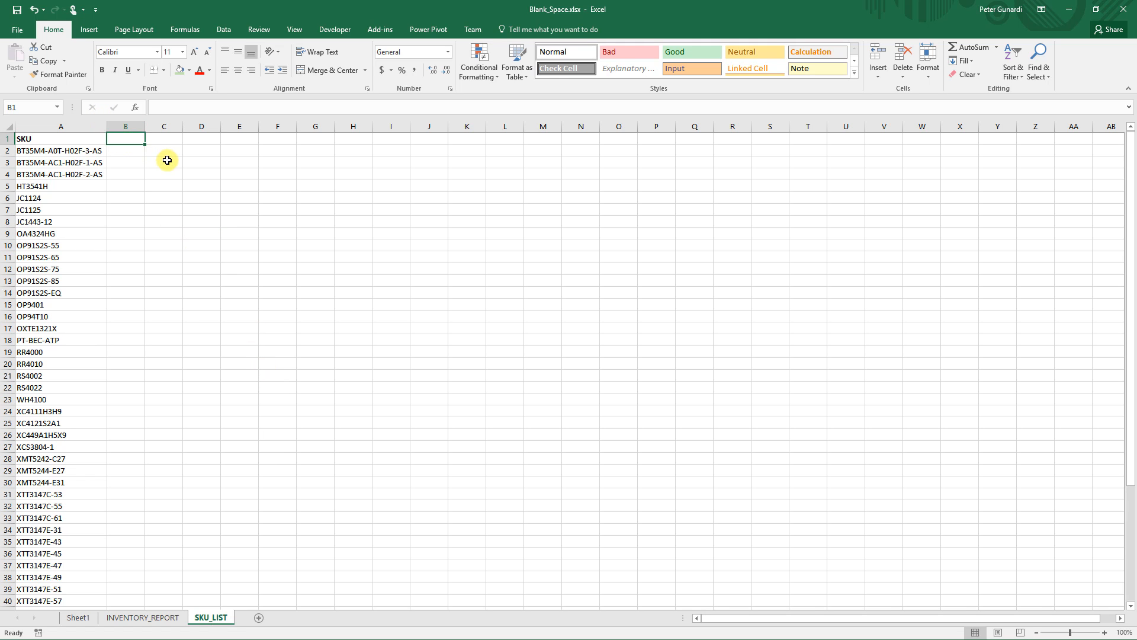
text(QTY)
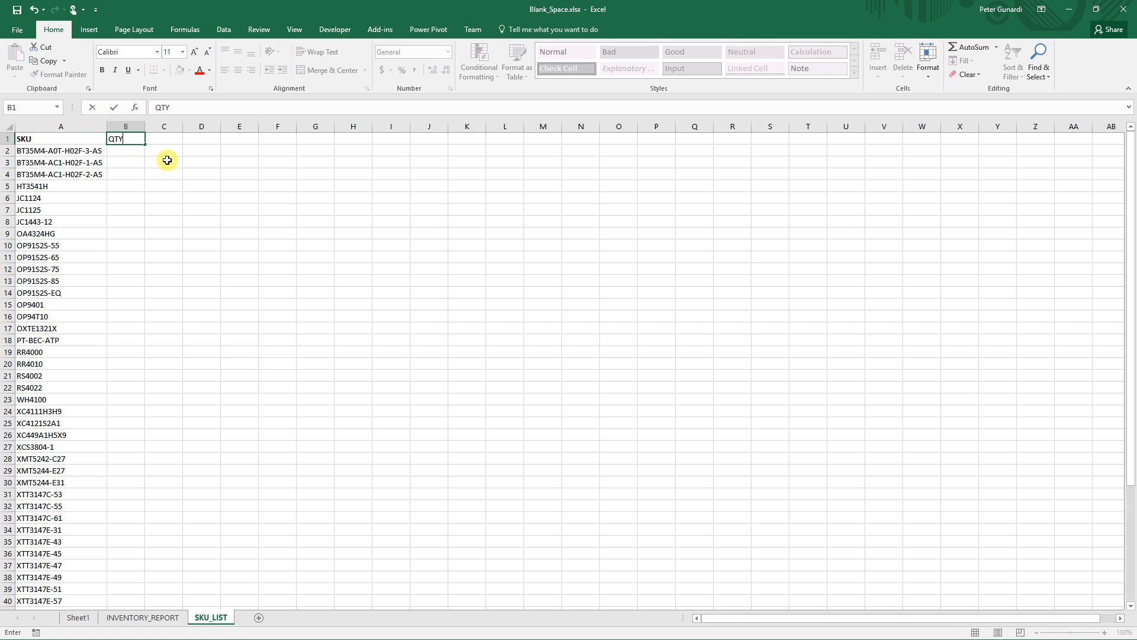
key(Return)
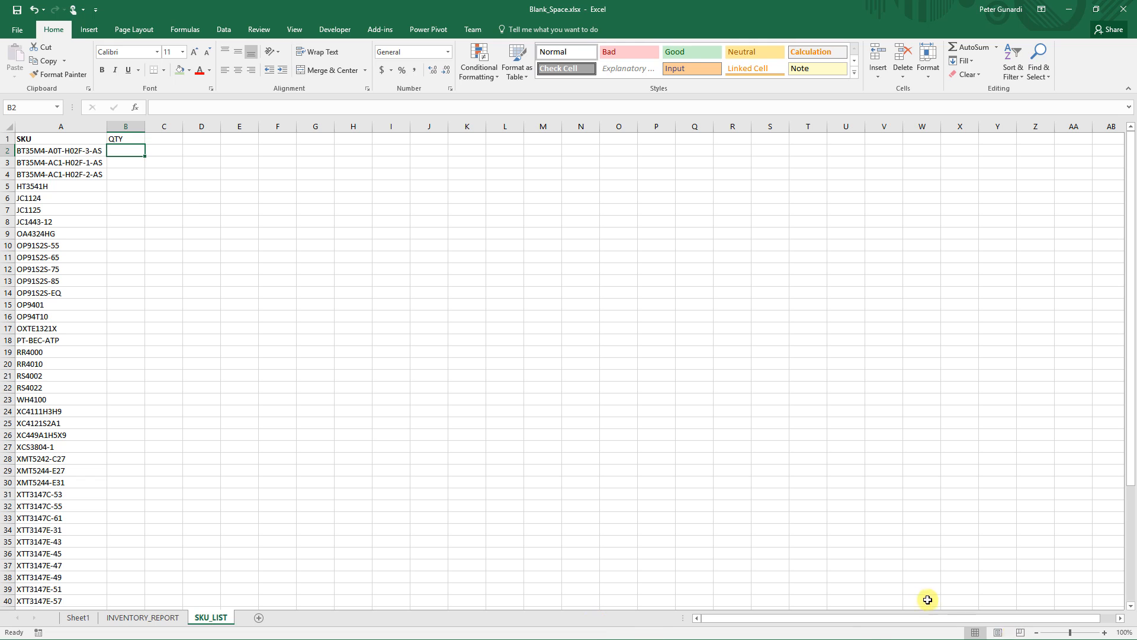
- In B2, enter =VLOOKUP(A2,INVENTORY_REPORT!A:C,3,0) to pull each SKU's on-hand quantity from the inventory report
click(1104, 634)
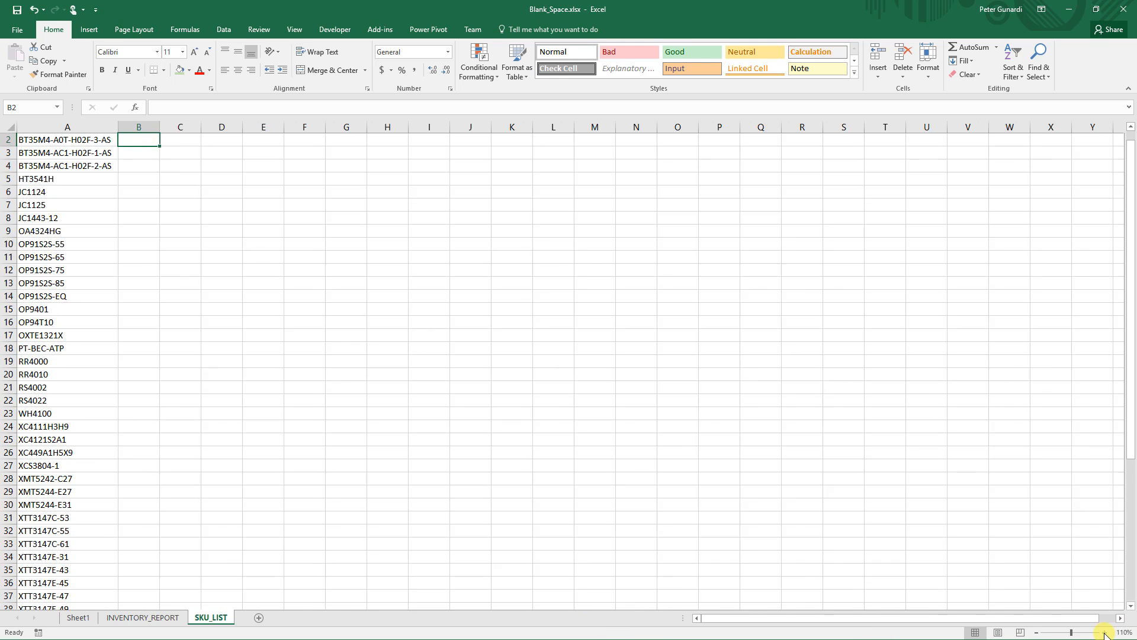
click(1104, 633)
click(1104, 633)
click(1104, 634)
click(1104, 634)
click(324, 278)
scroll(324, 278, up, 1)
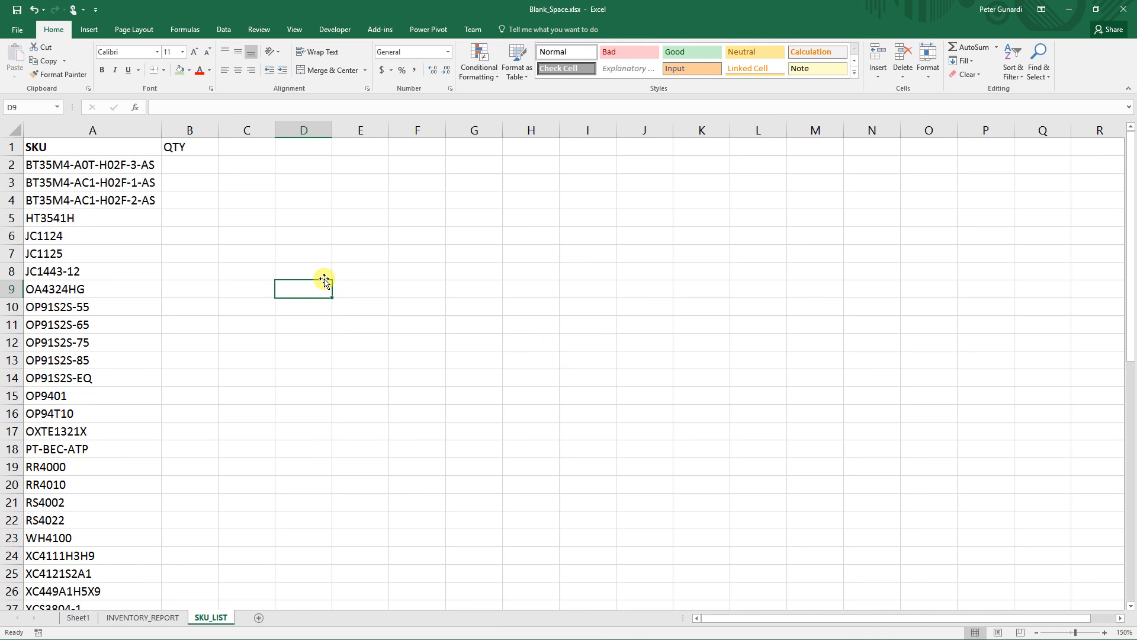
click(198, 167)
click(201, 109)
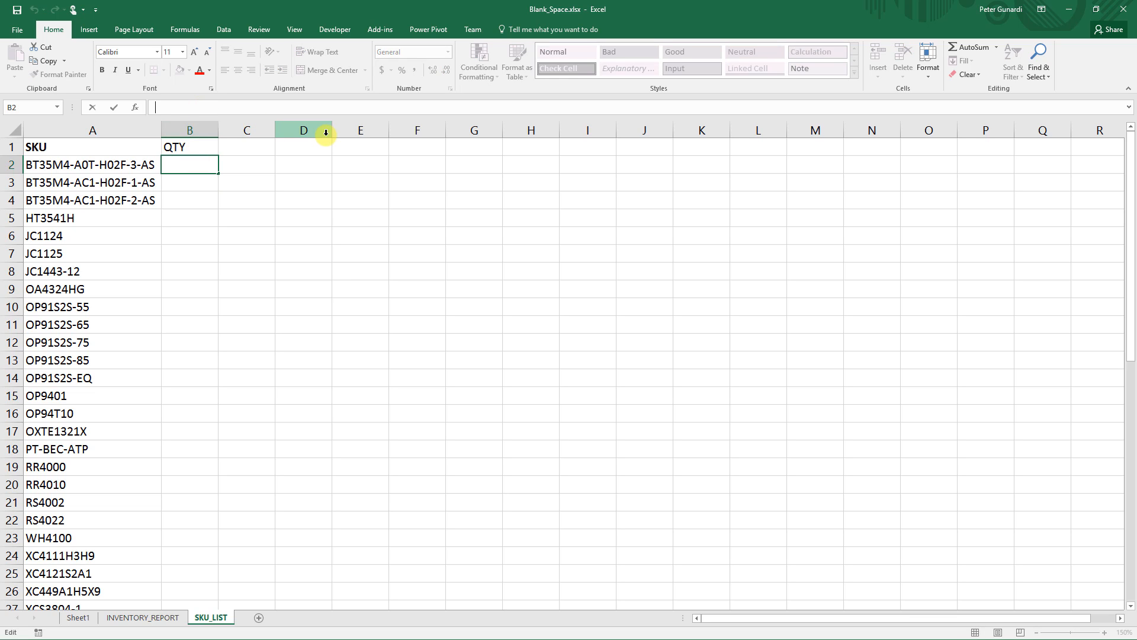
text(=v)
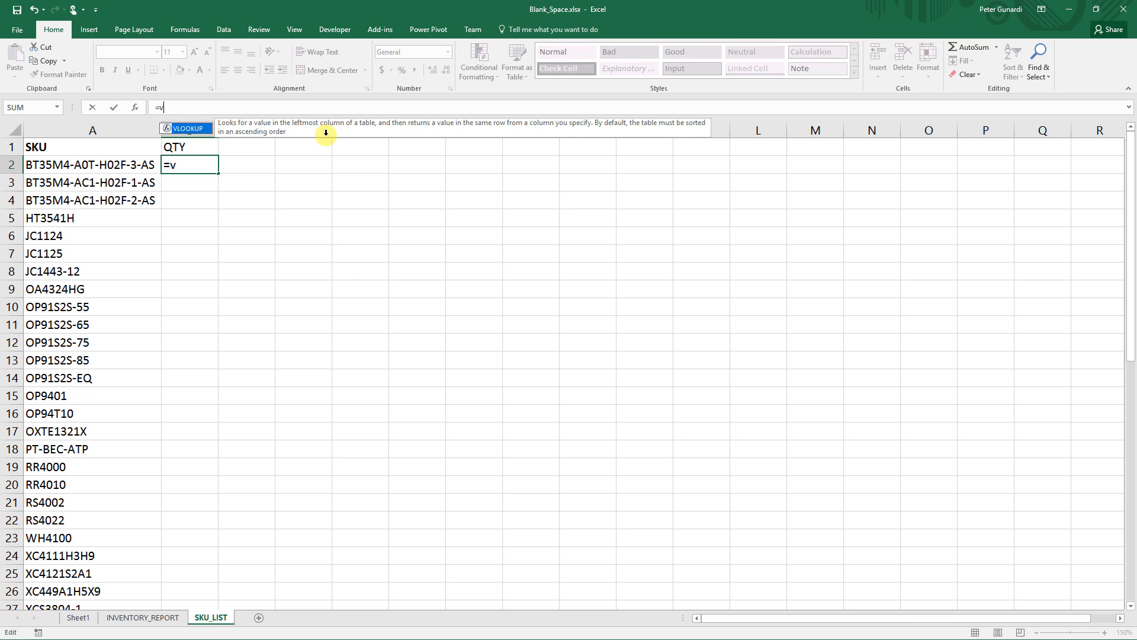
text(lookup()
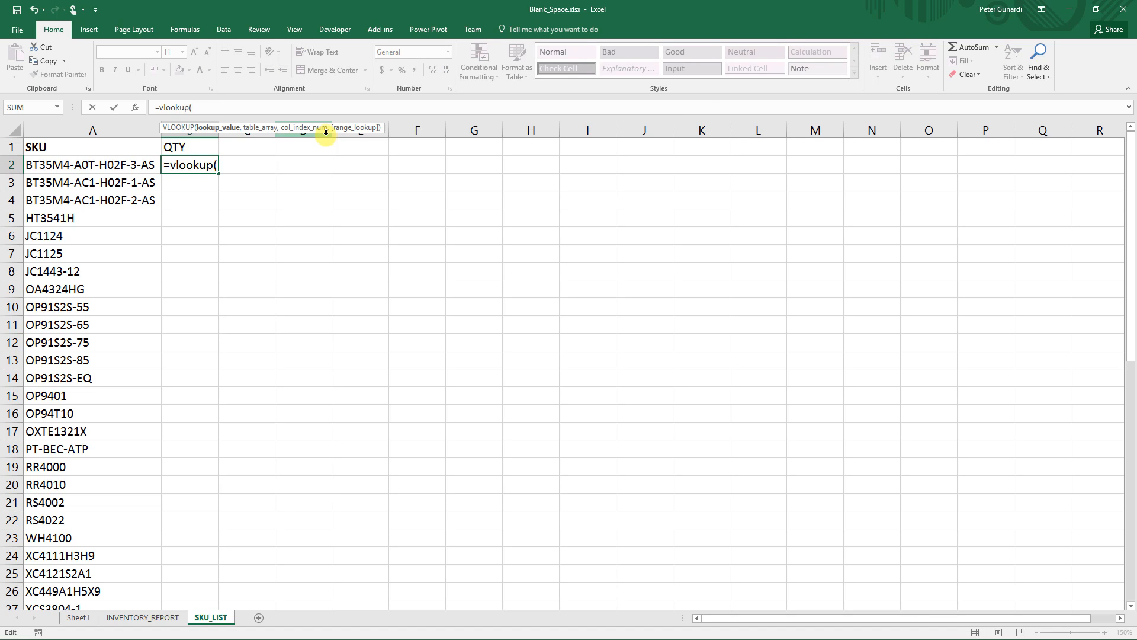
click(133, 166)
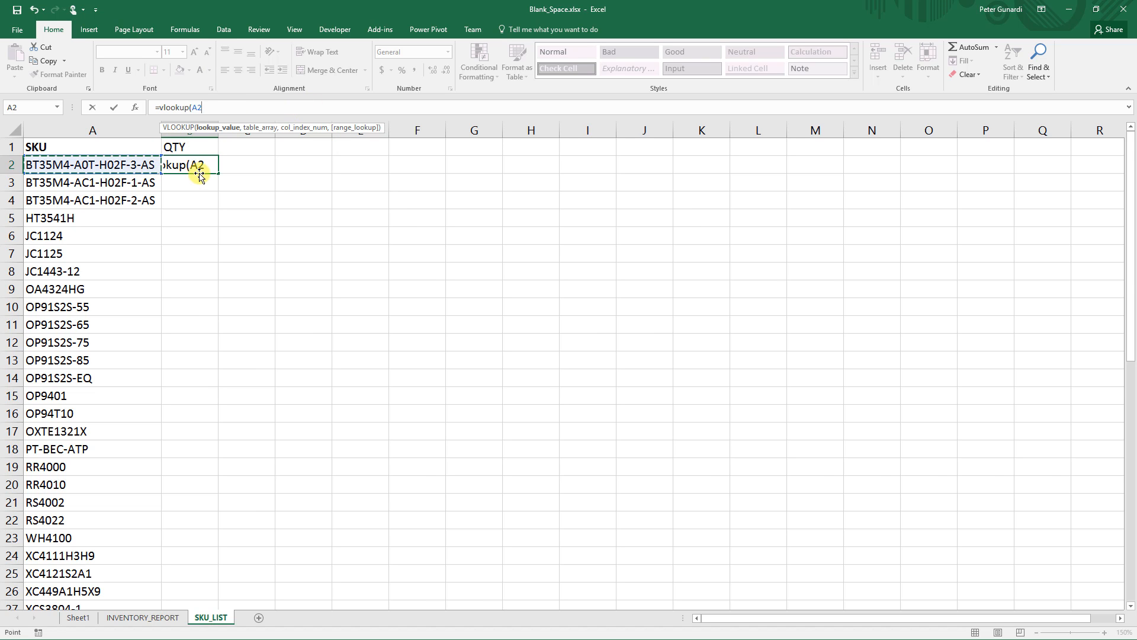
text(,)
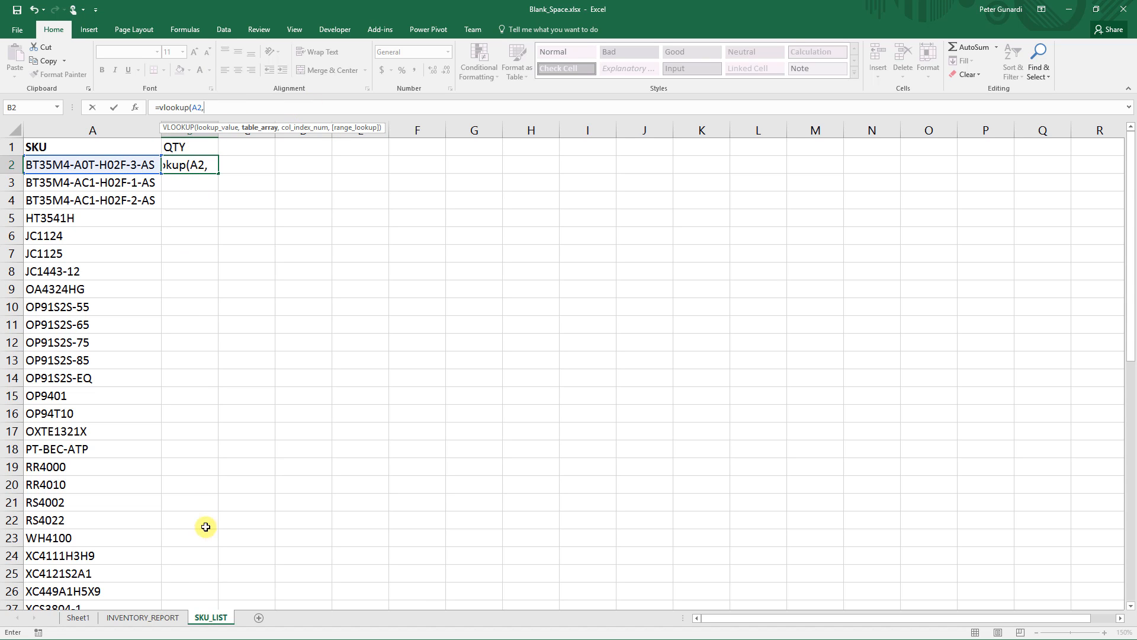
click(167, 618)
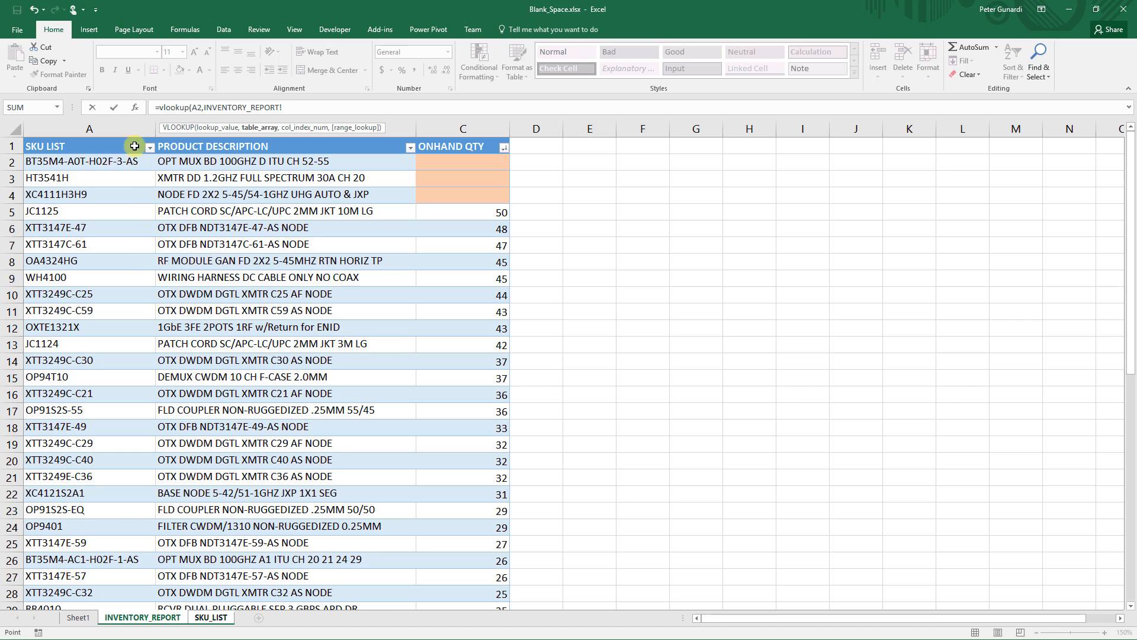
drag(127, 132, 464, 131)
text(,3)
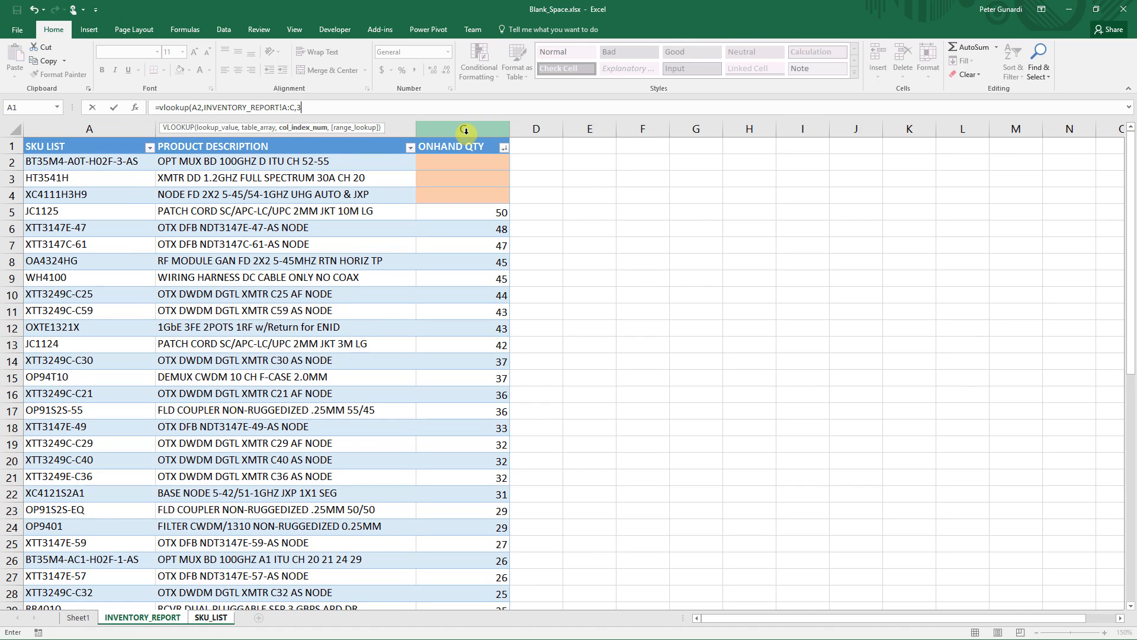
text(,0)
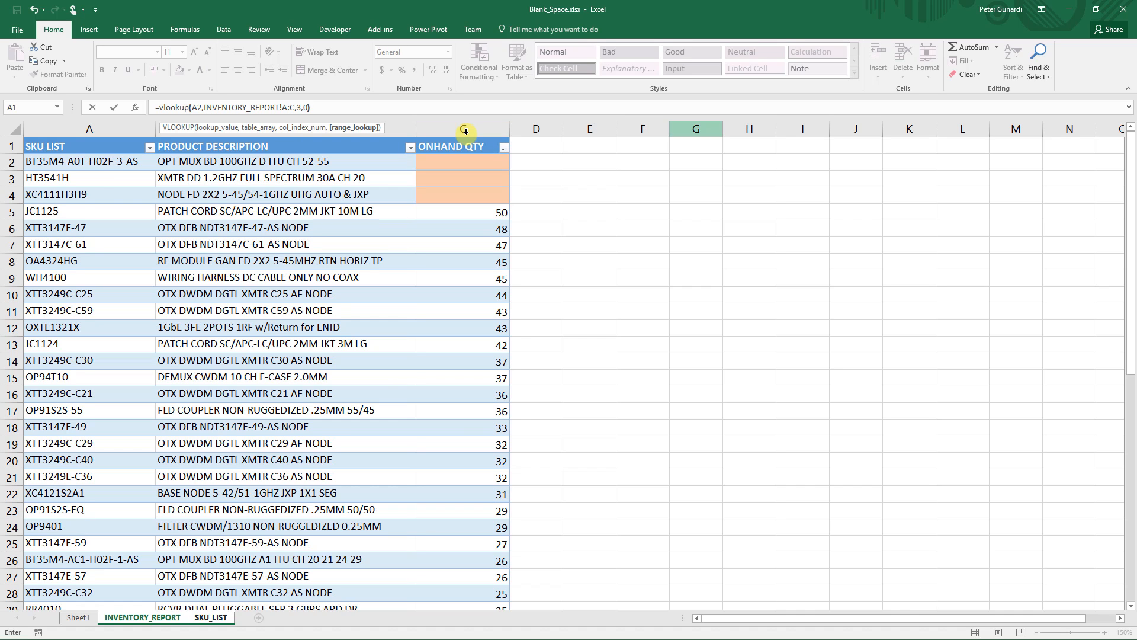
text())
key(Return)
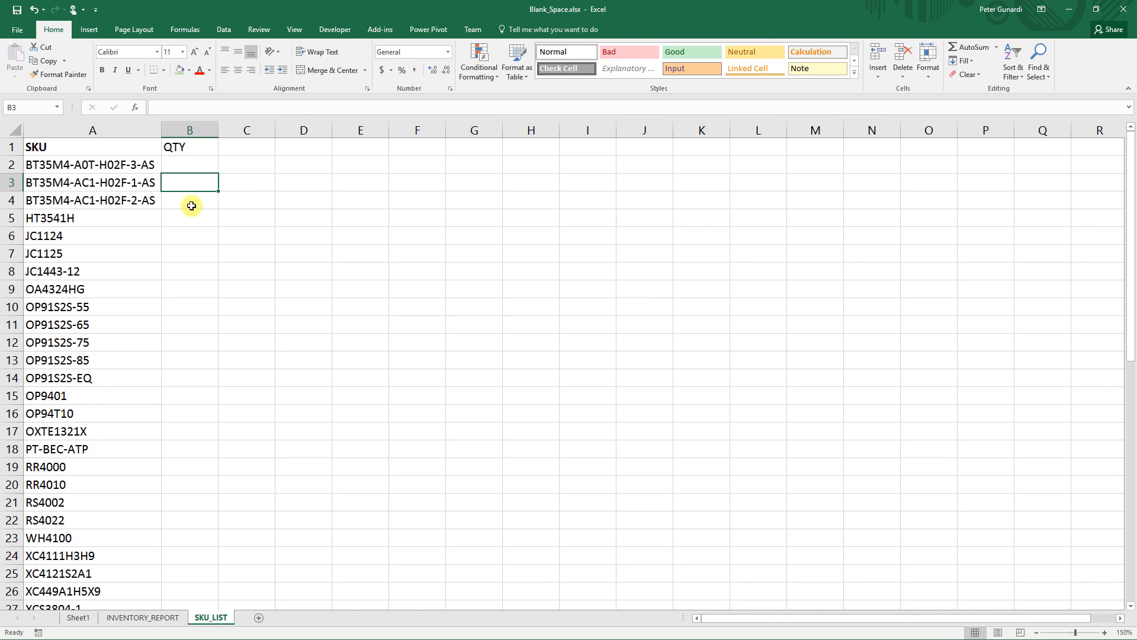
- Fill the VLOOKUP formula down the whole QTY column
click(190, 160)
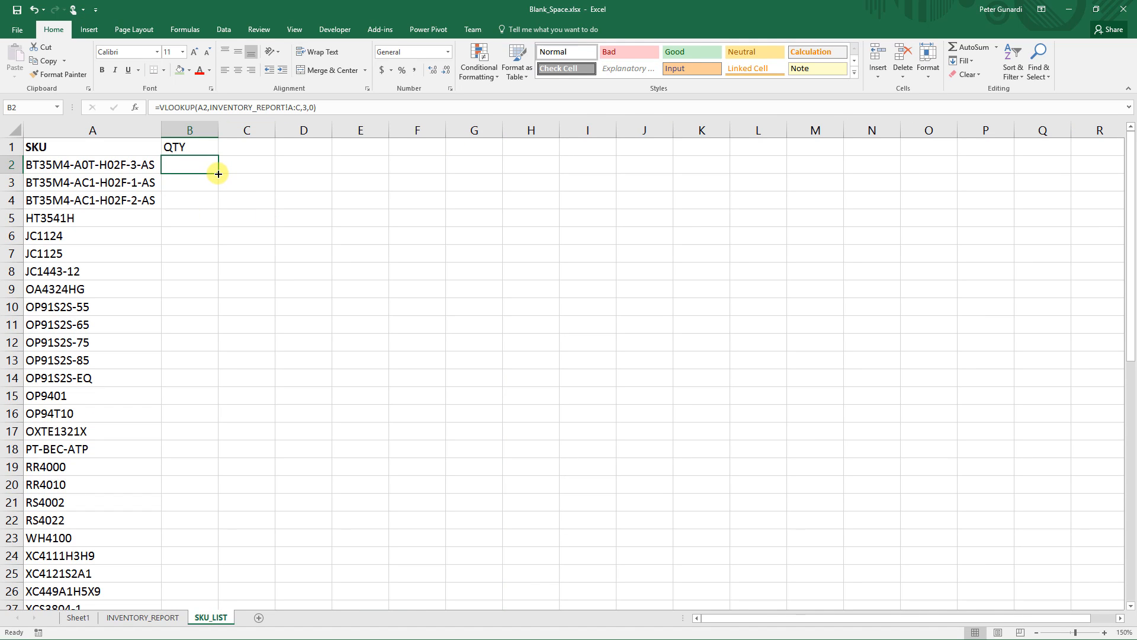
double_click(219, 173)
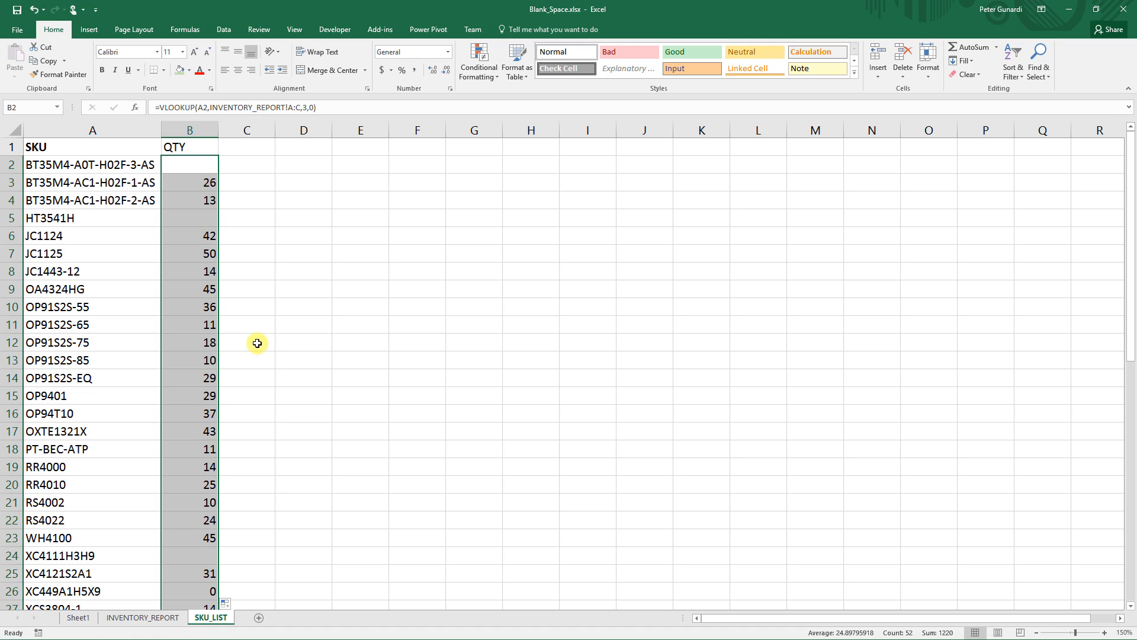
- Examine the returned QTY values, especially the rows whose source quantities look blank
click(195, 168)
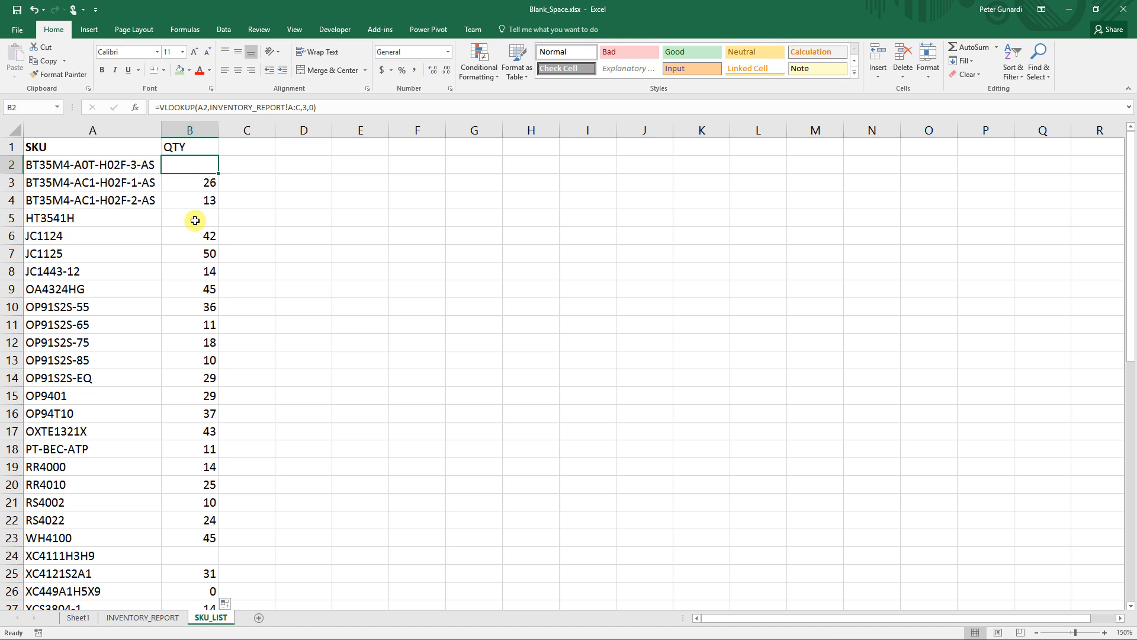
click(199, 566)
scroll(199, 564, down, 2)
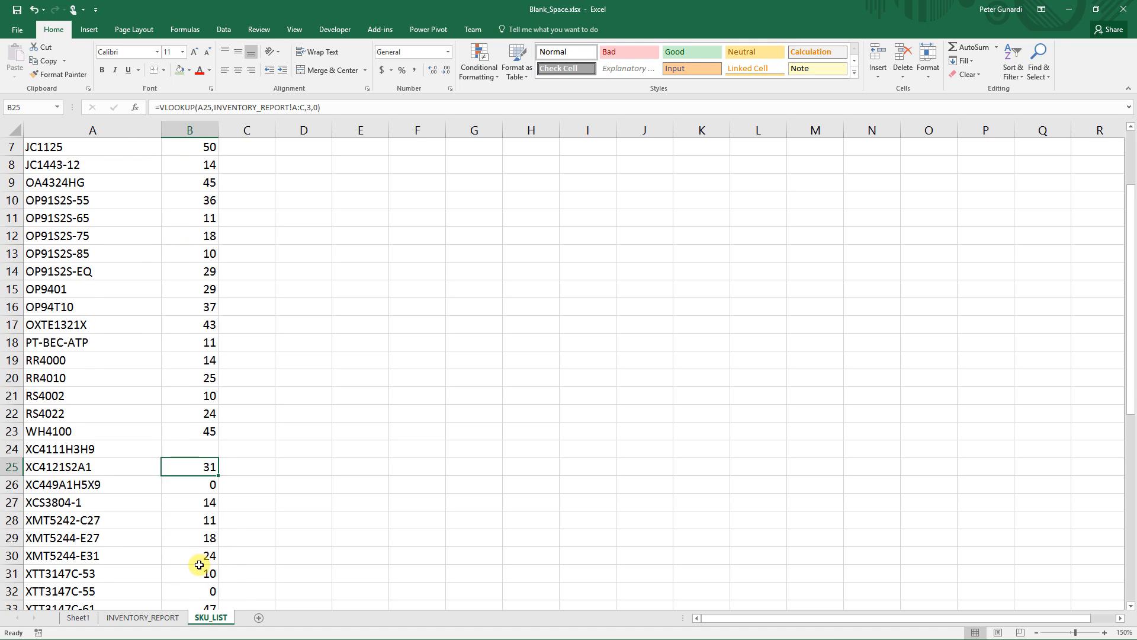
scroll(199, 564, down, 1)
click(207, 571)
click(202, 469)
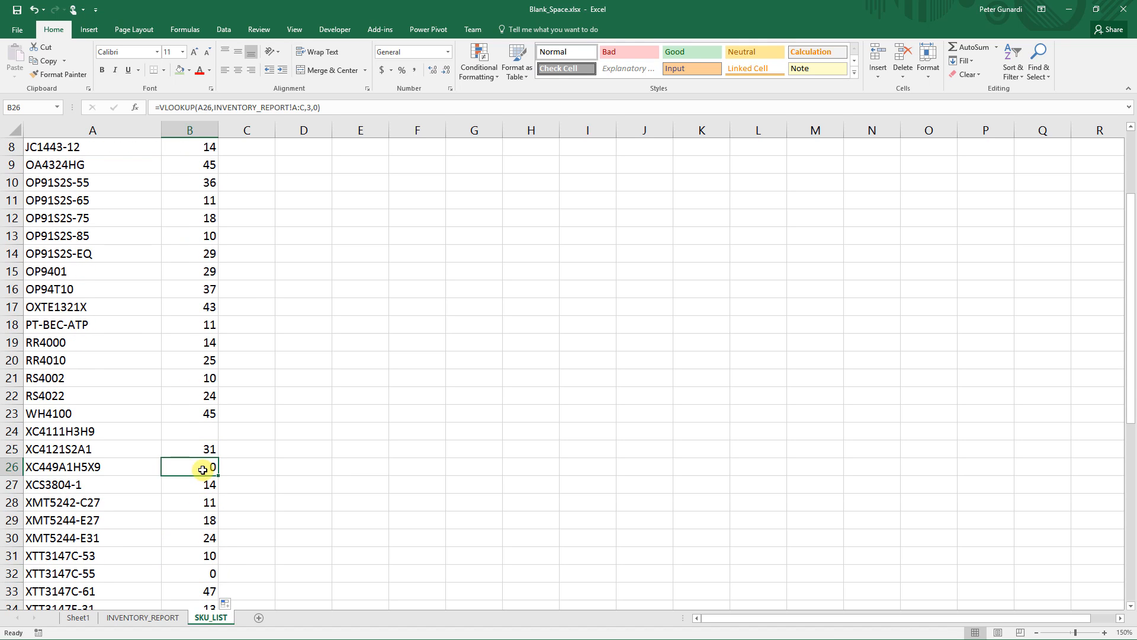
click(190, 431)
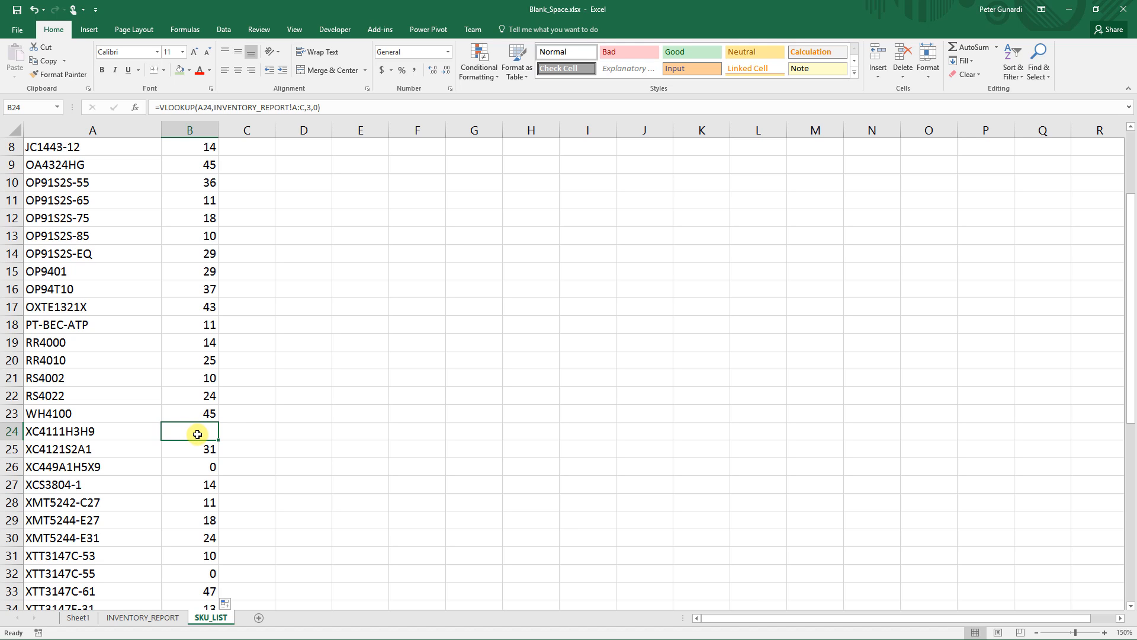
scroll(198, 434, up, 3)
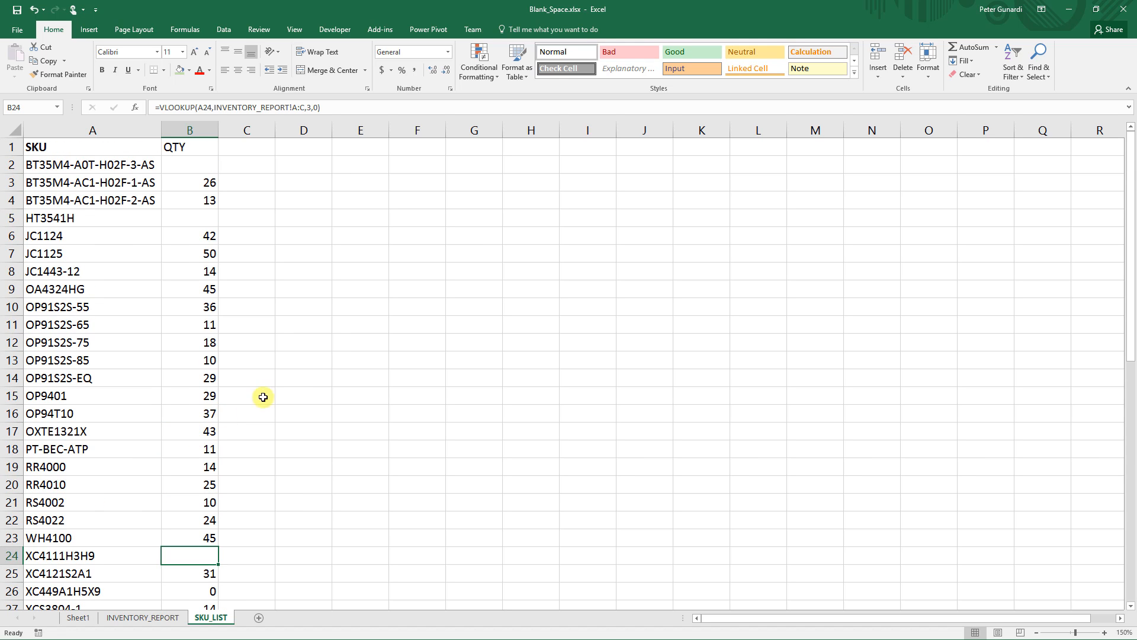
click(342, 363)
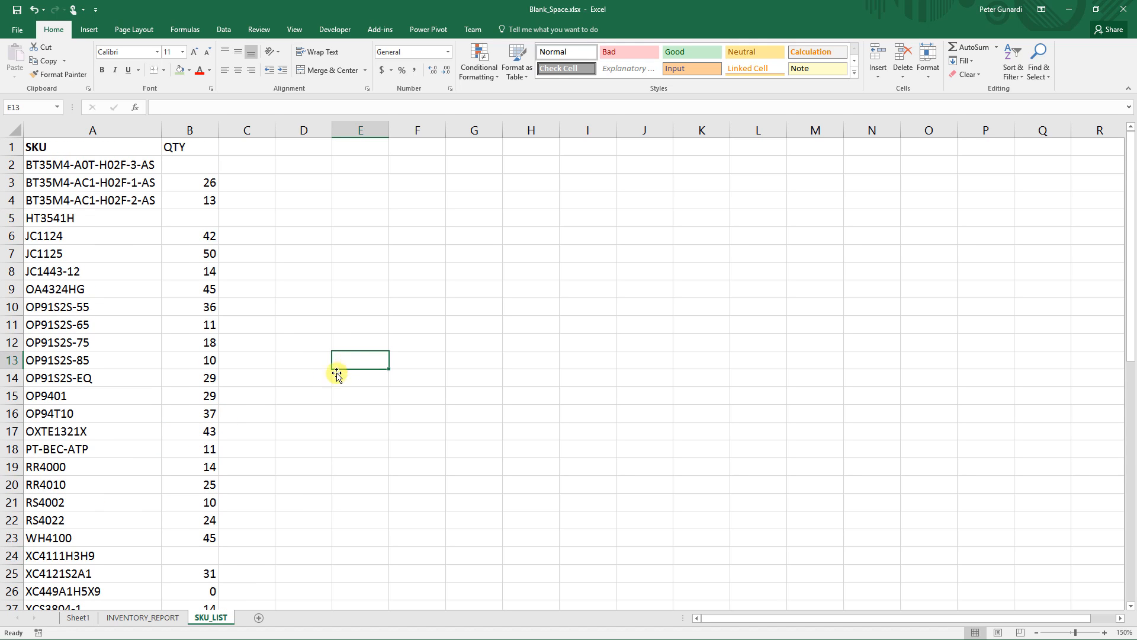
- On INVENTORY_REPORT, select the whole sheet and Replace All with Match entire cell contents to empty the space-filled cells, then return to SKU_LIST
click(153, 617)
click(586, 267)
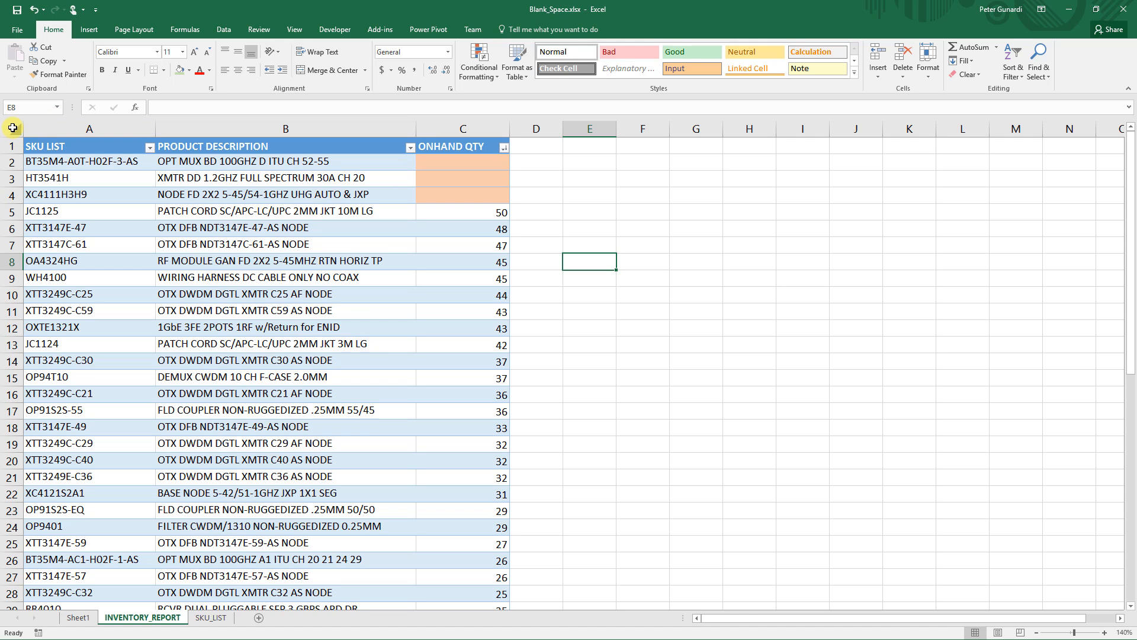
click(12, 128)
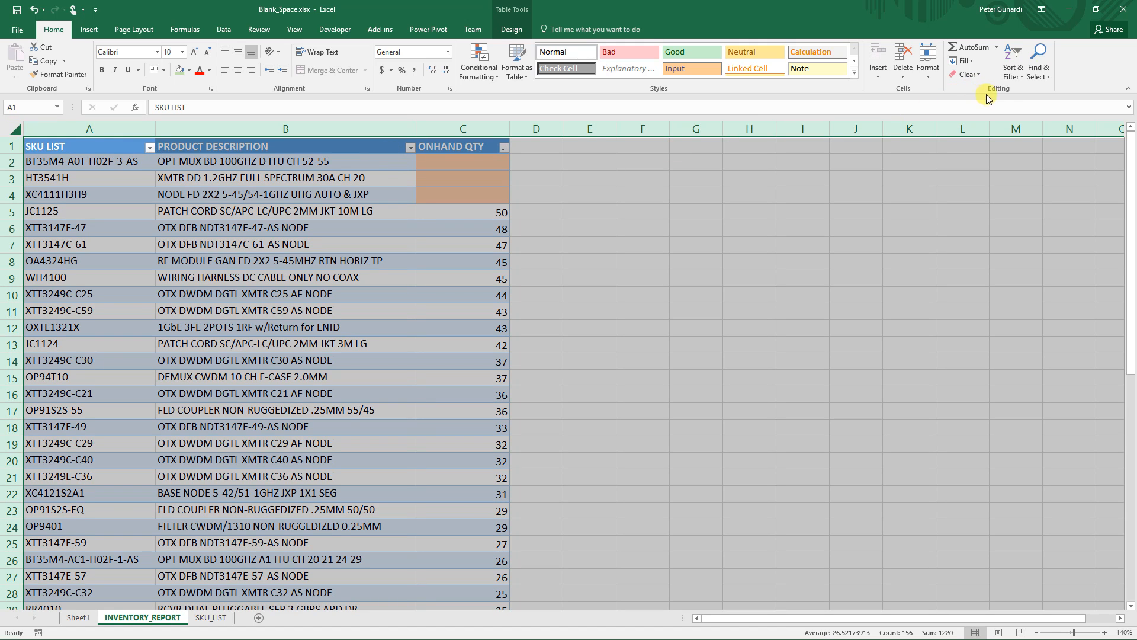
click(1035, 63)
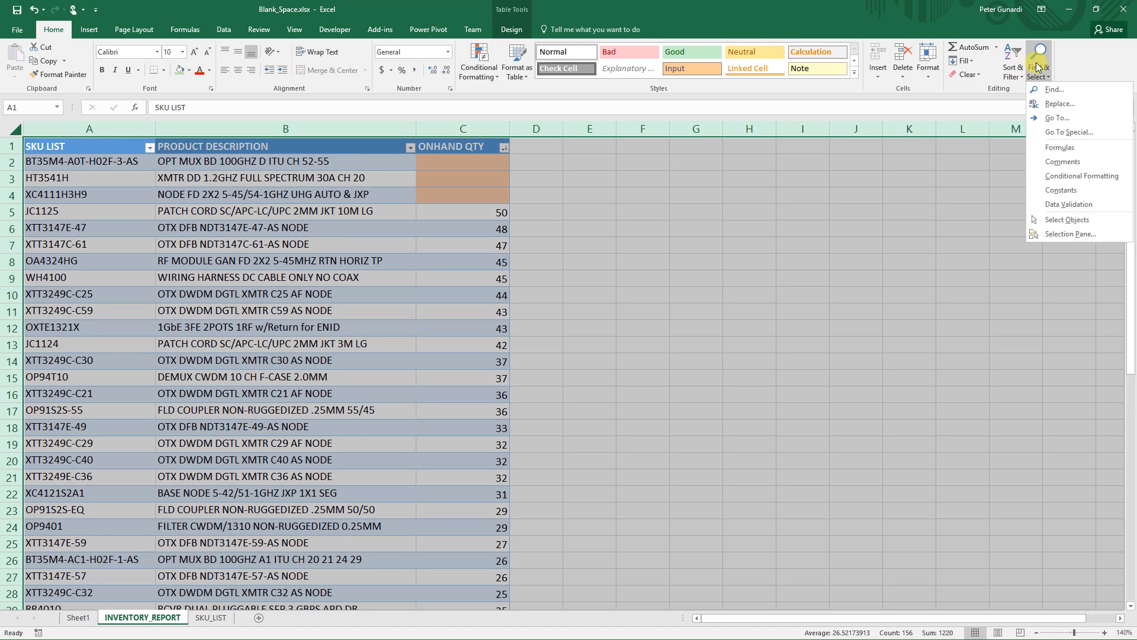
click(1049, 105)
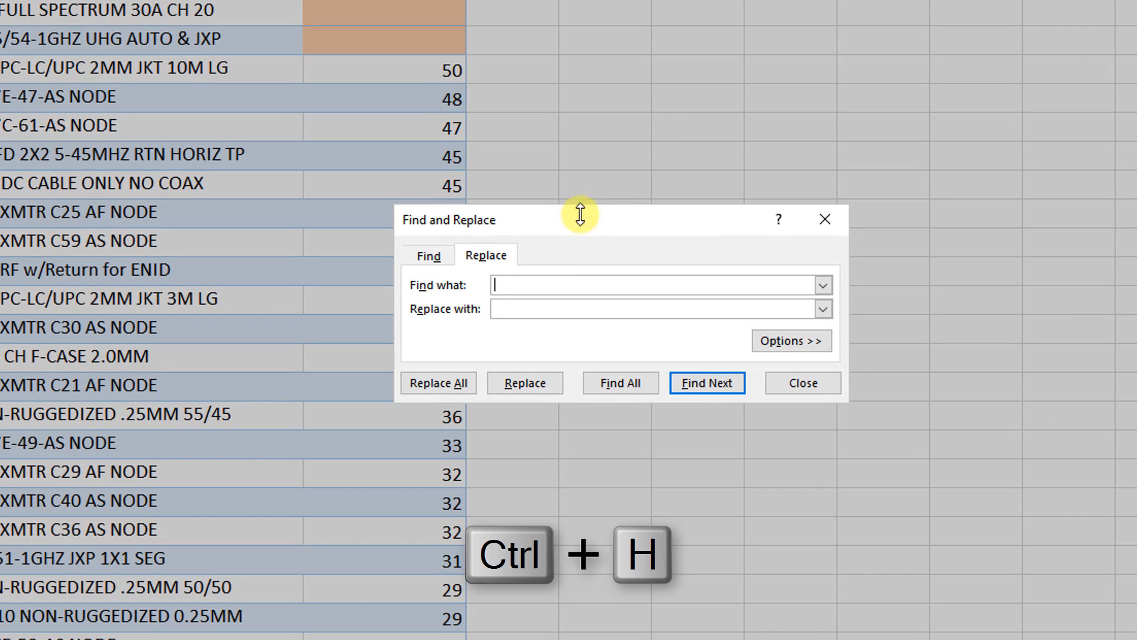
click(782, 342)
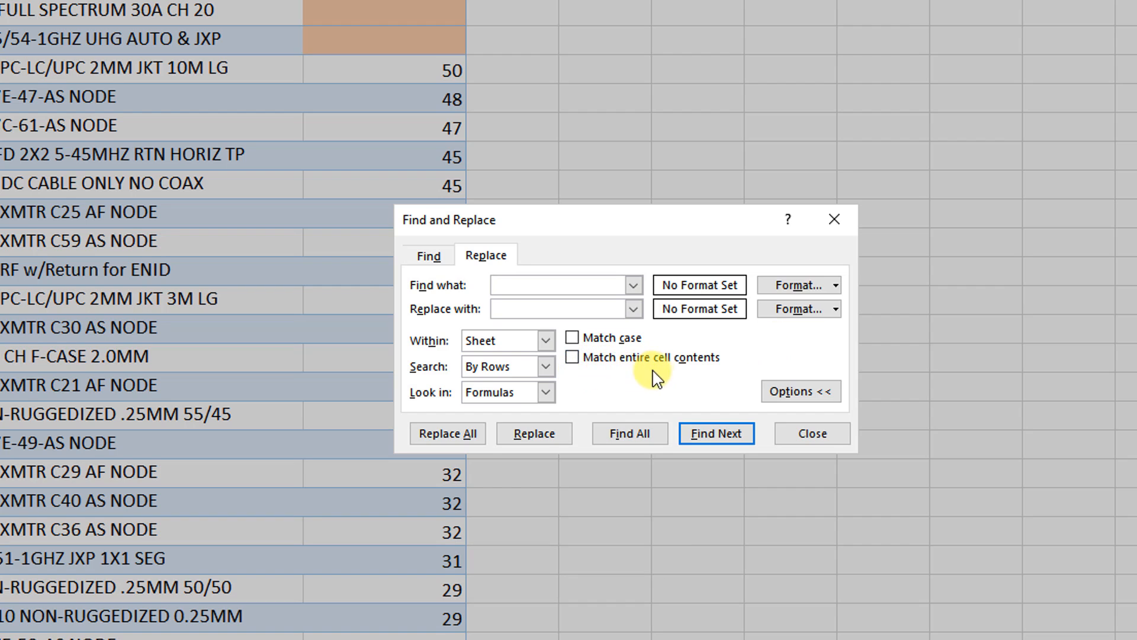
click(572, 358)
click(550, 286)
click(509, 308)
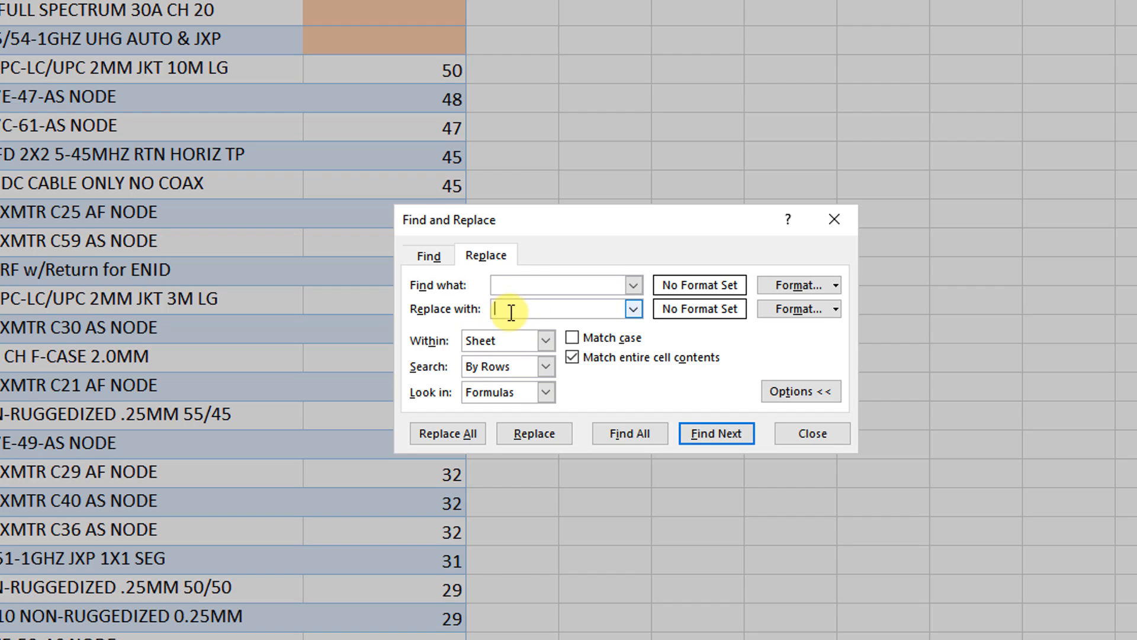
click(459, 436)
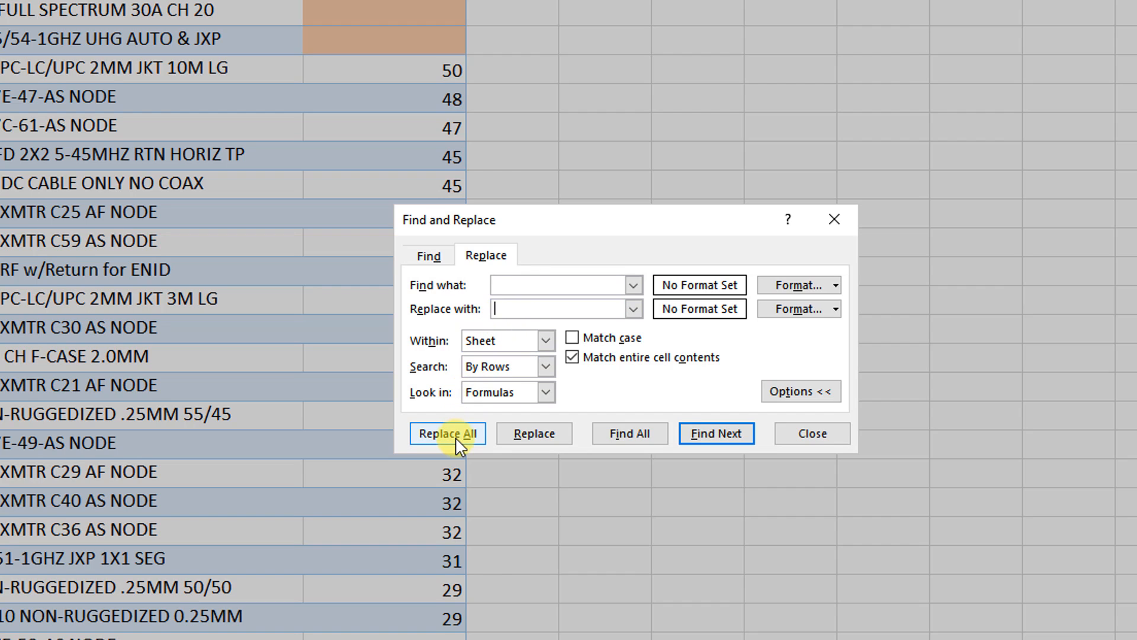
click(455, 436)
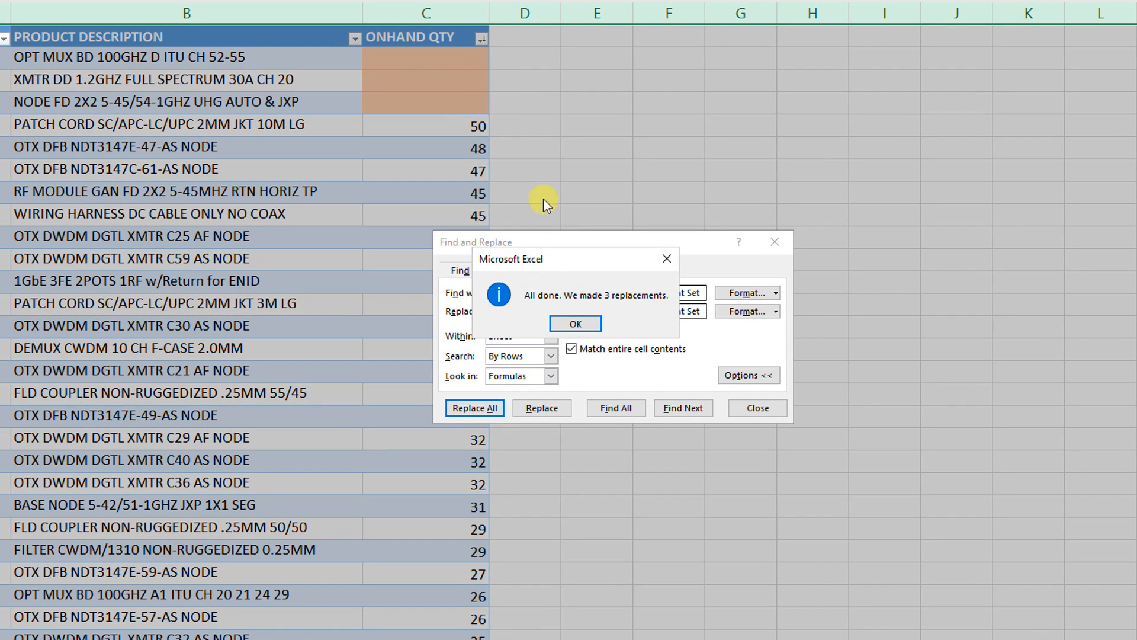
click(583, 321)
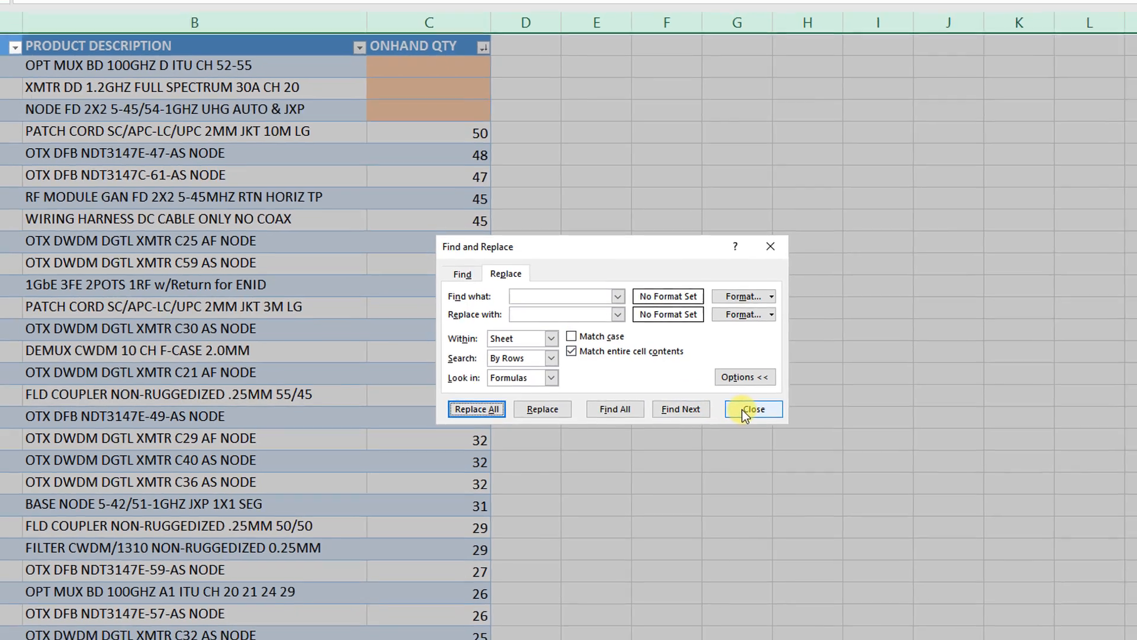
click(744, 408)
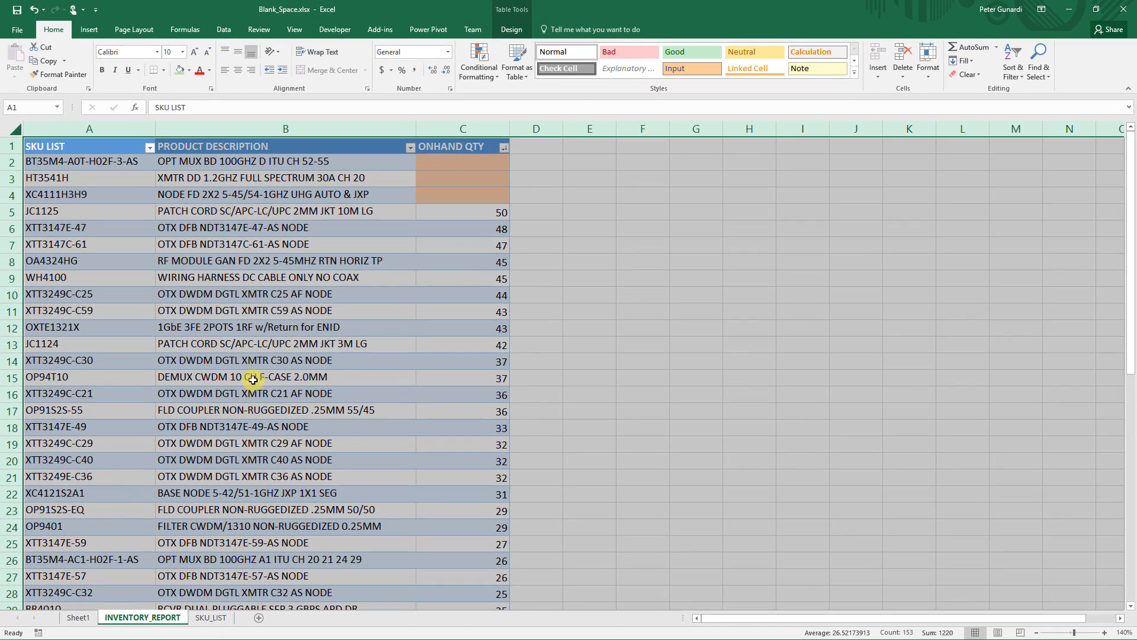
click(217, 617)
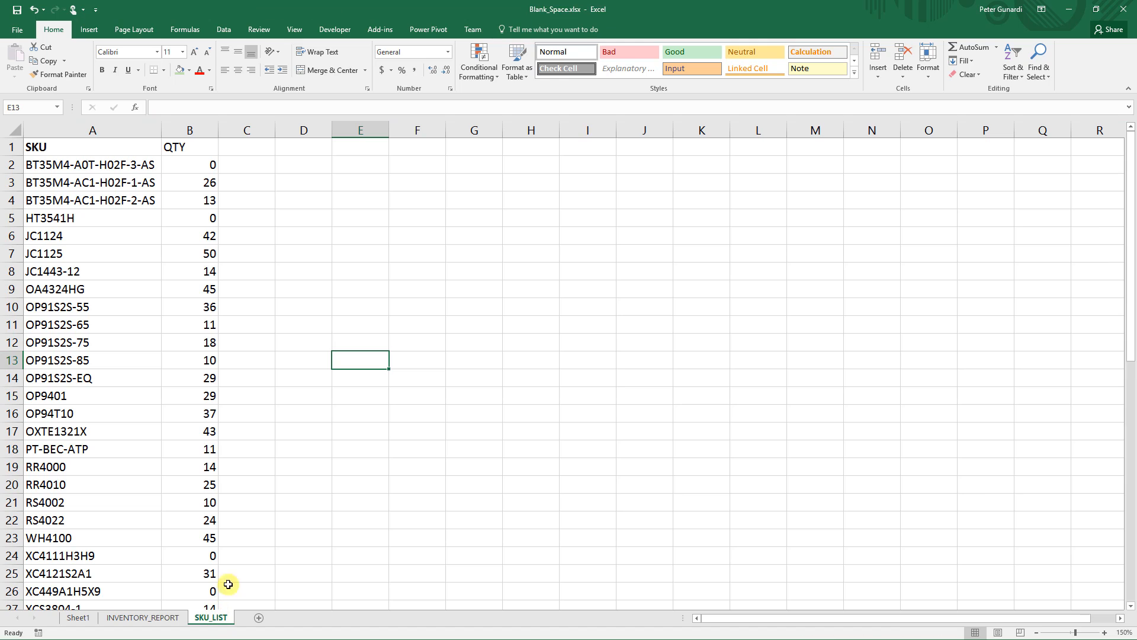
click(254, 284)
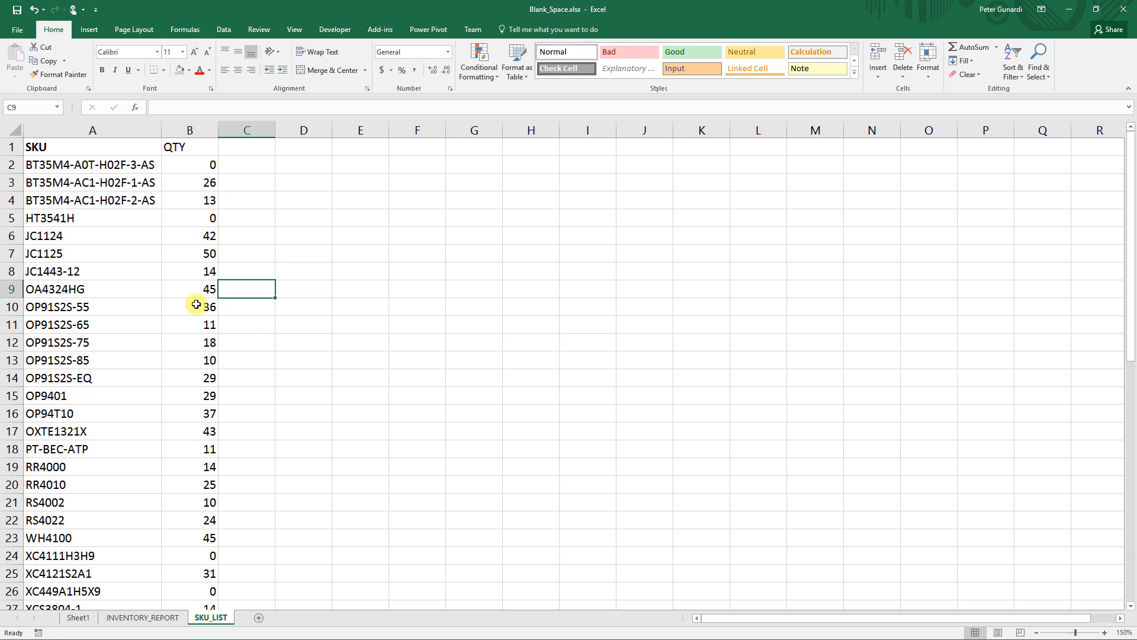
- Switch to the INVENTORY_REPORT sheet and inspect the contents of cell C2 in the formula bar
click(138, 618)
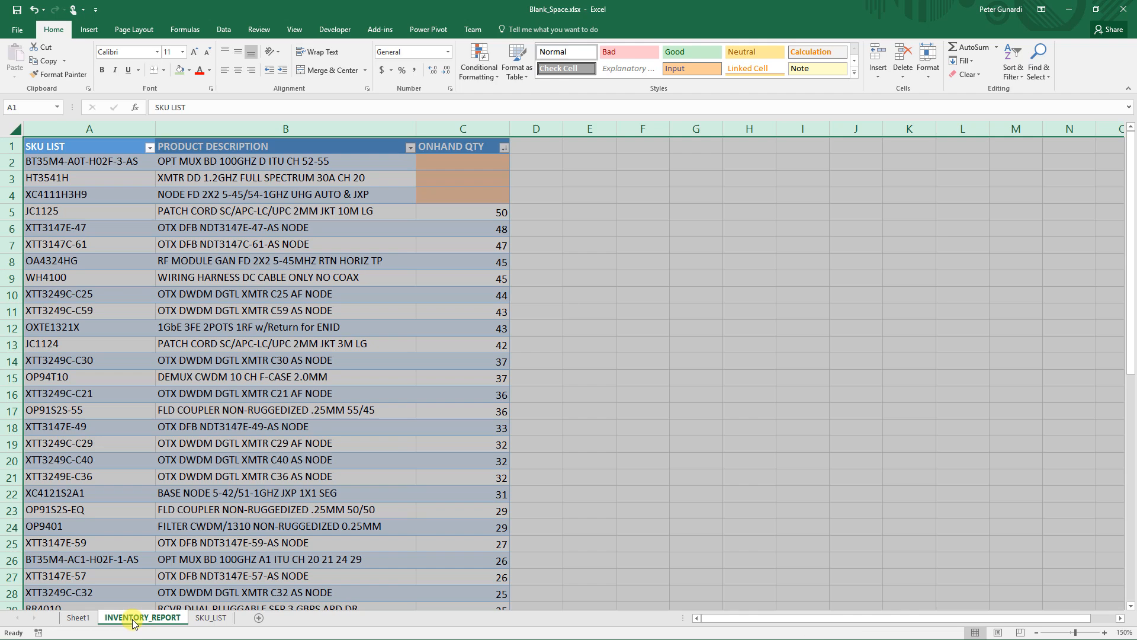
click(465, 161)
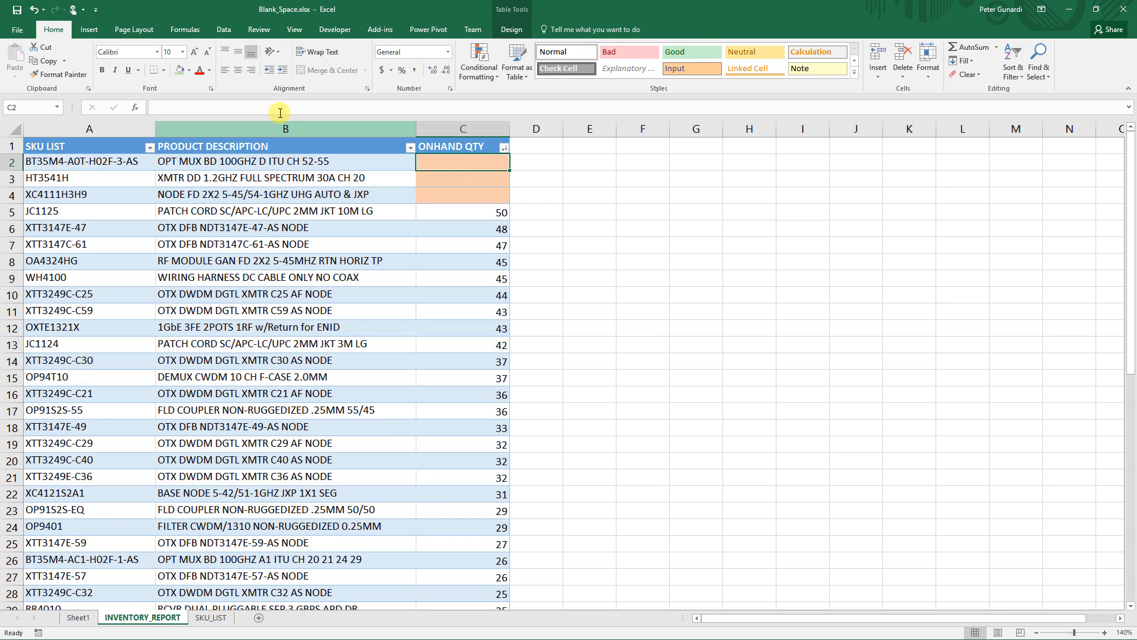
click(252, 106)
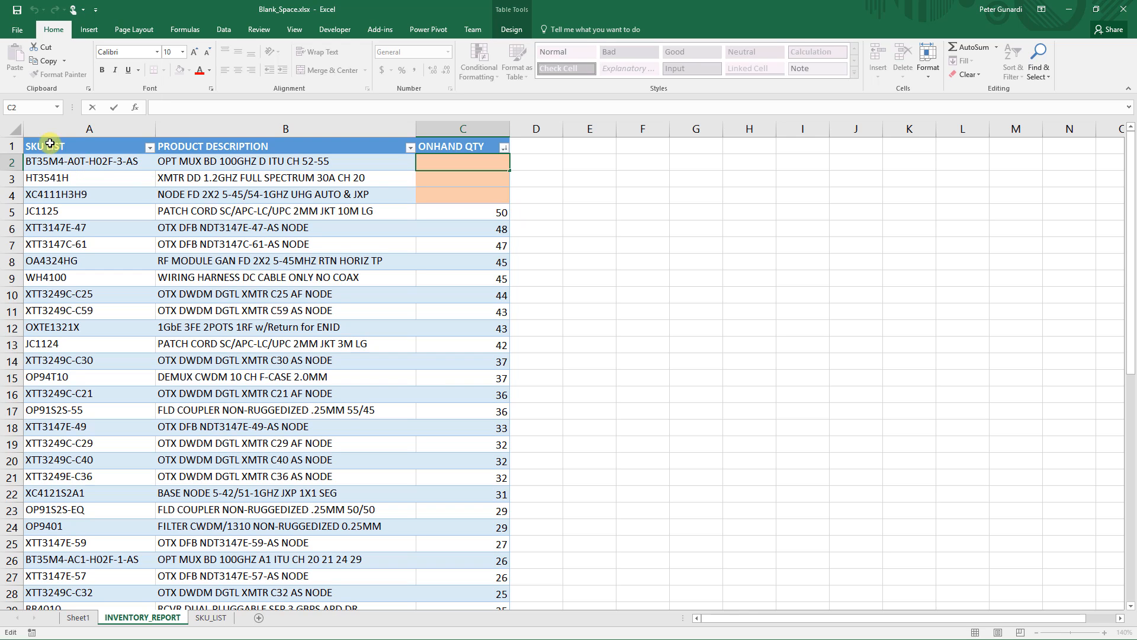
- Select the whole sheet and run Replace All again with Match entire cell contents, then dismiss the message and close the dialog
click(12, 129)
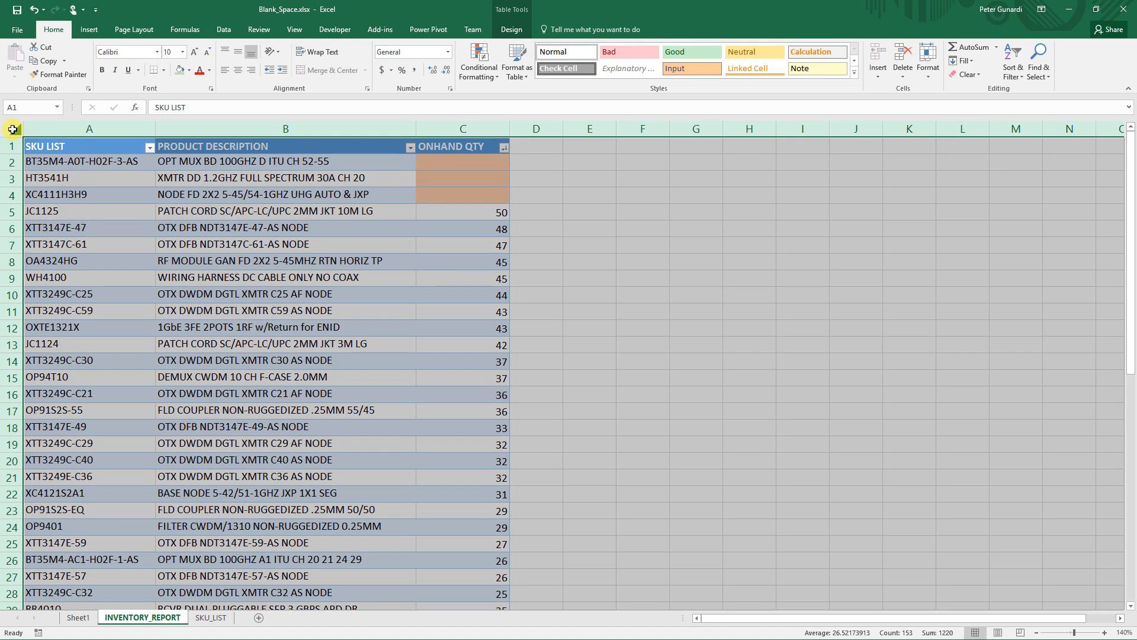
key(ctrl+h)
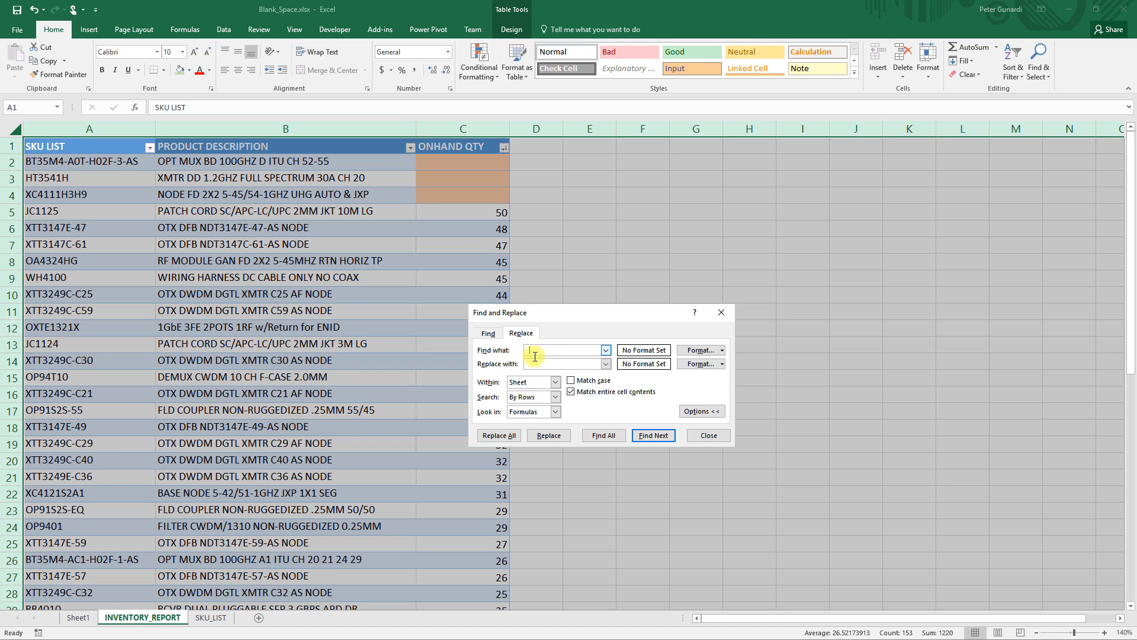
click(509, 441)
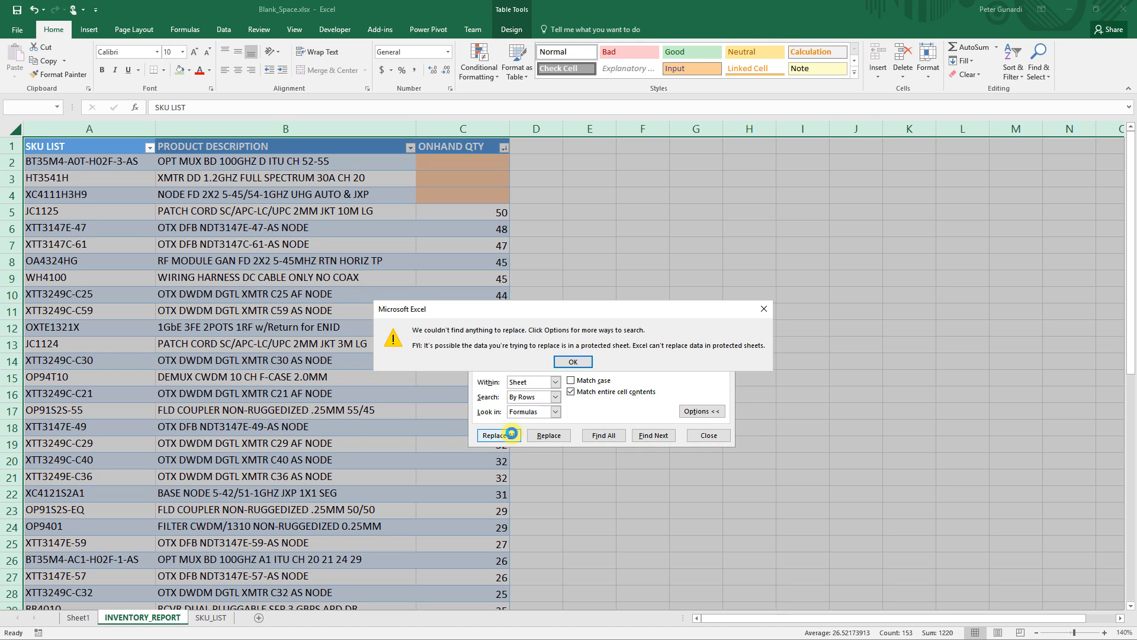
click(576, 360)
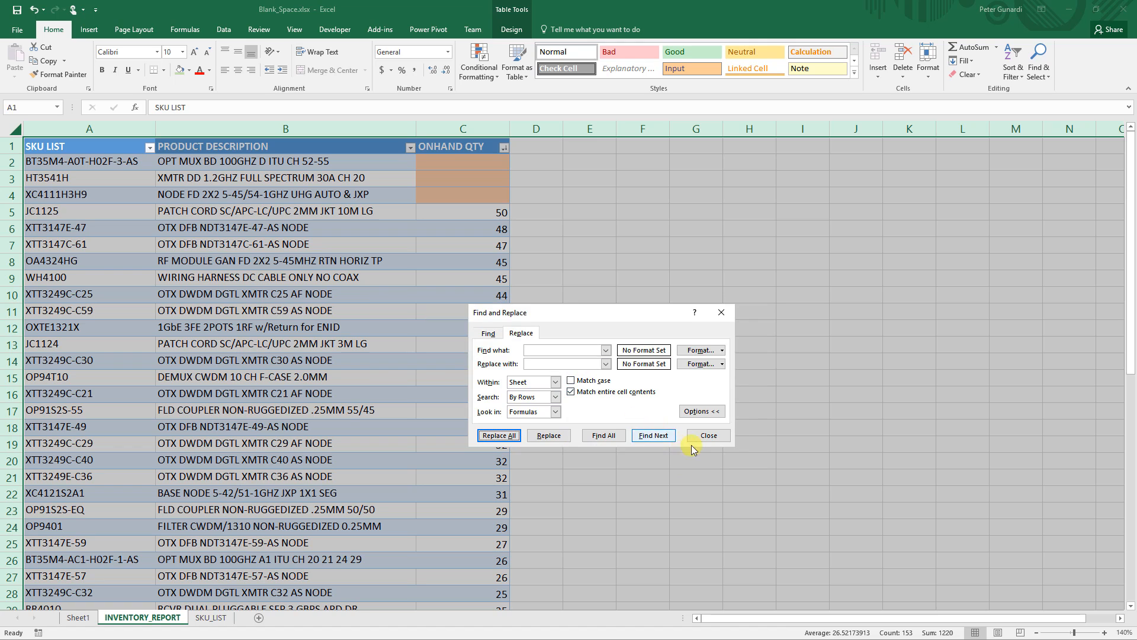
click(702, 435)
click(521, 196)
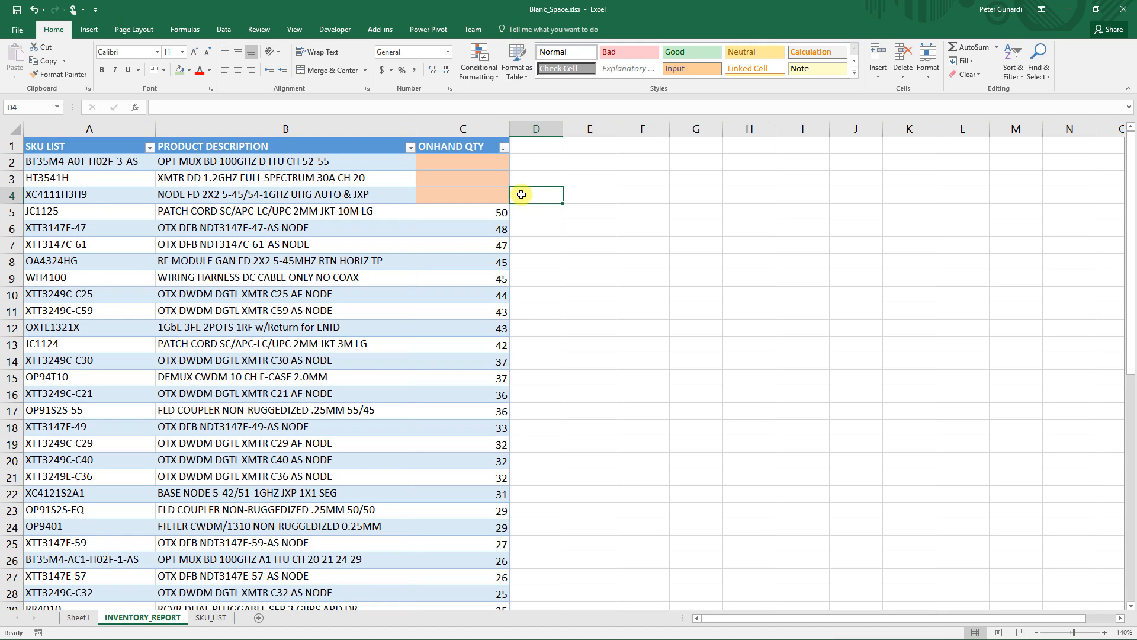